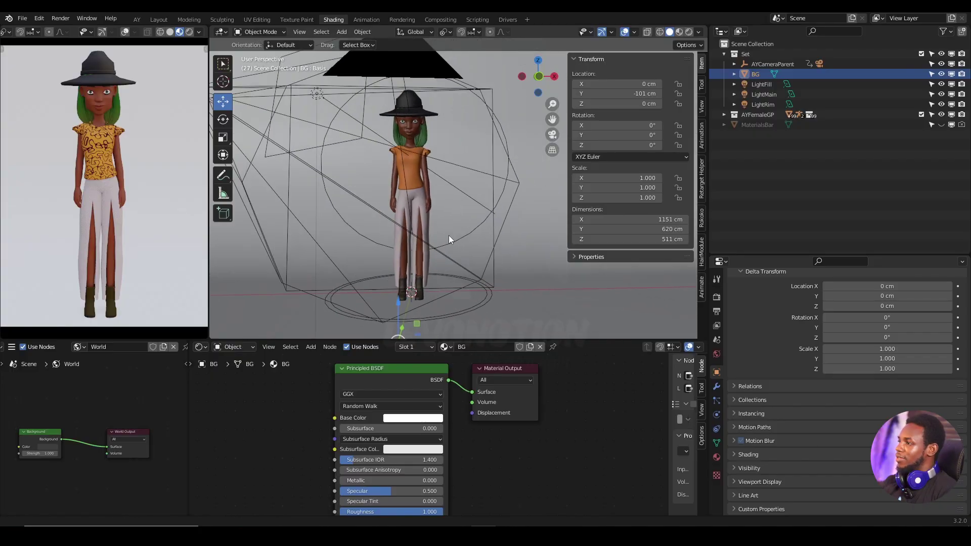
Select the AYFemale character and scroll its sidebar to the Randomize section.
mouse_move(448, 235)
middle_mouse_down()
mouse_move(468, 244)
mouse_move(443, 243)
middle_mouse_up()
scroll(457, 251, "up", 2)
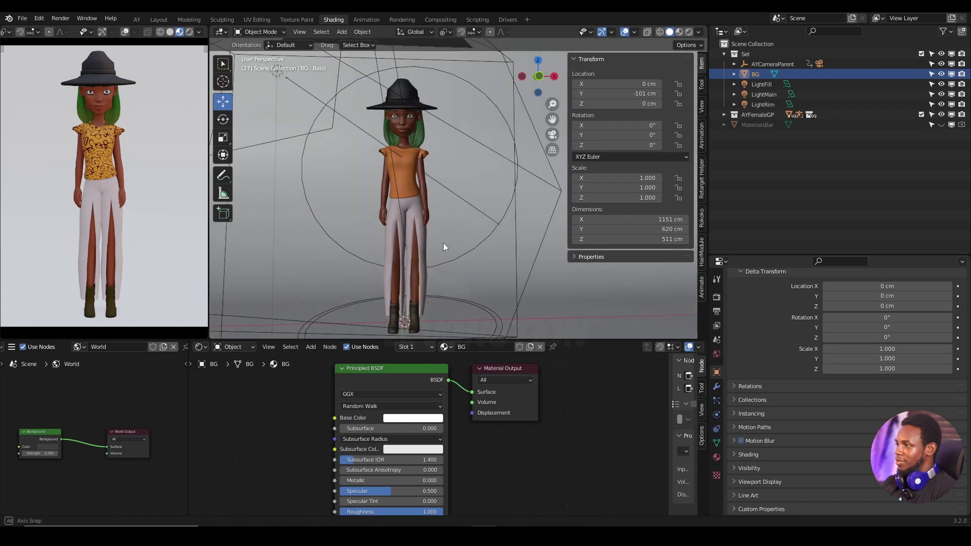
left_click(463, 300)
scroll(624, 271, "down", 3)
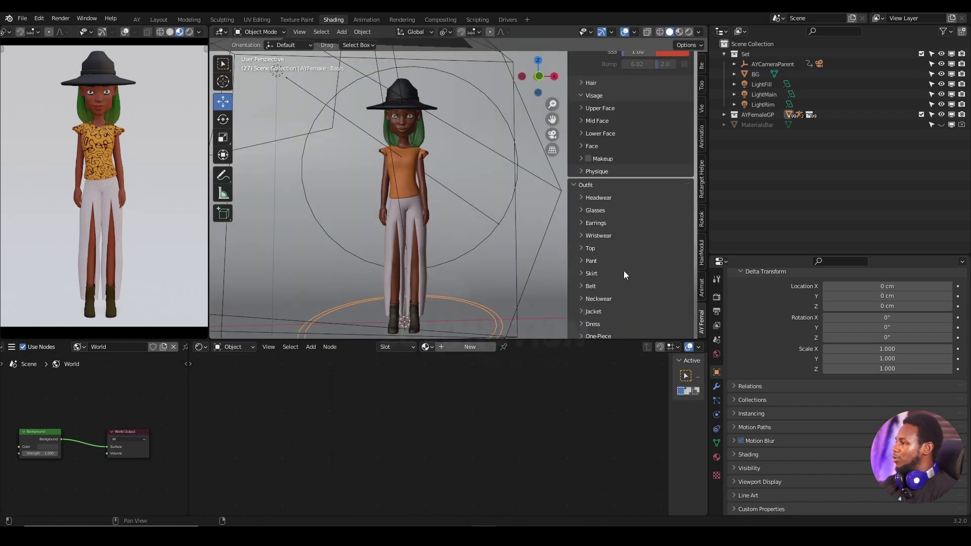
scroll(624, 271, "down", 15)
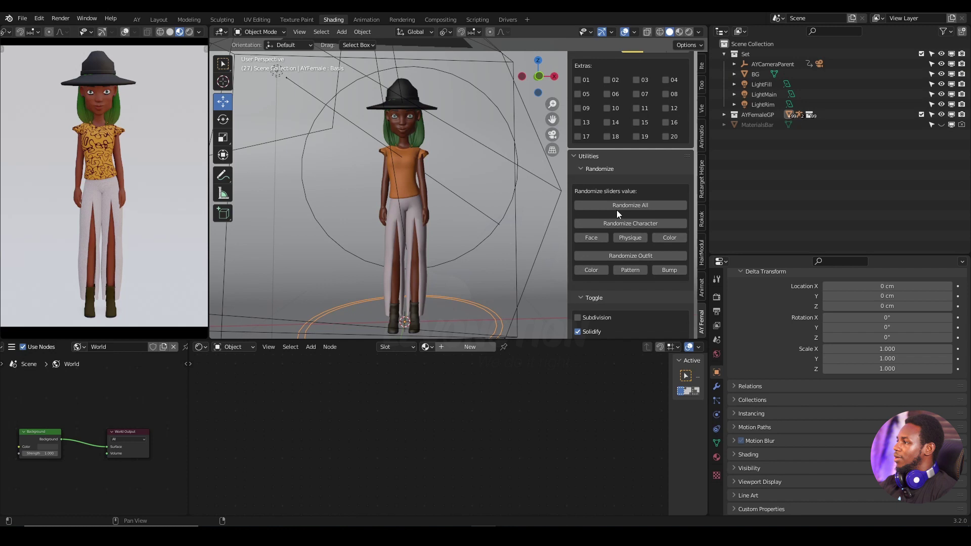
Randomize All repeatedly until she has short hair, glasses, a green crop top and purple flared pants.
left_click(624, 207)
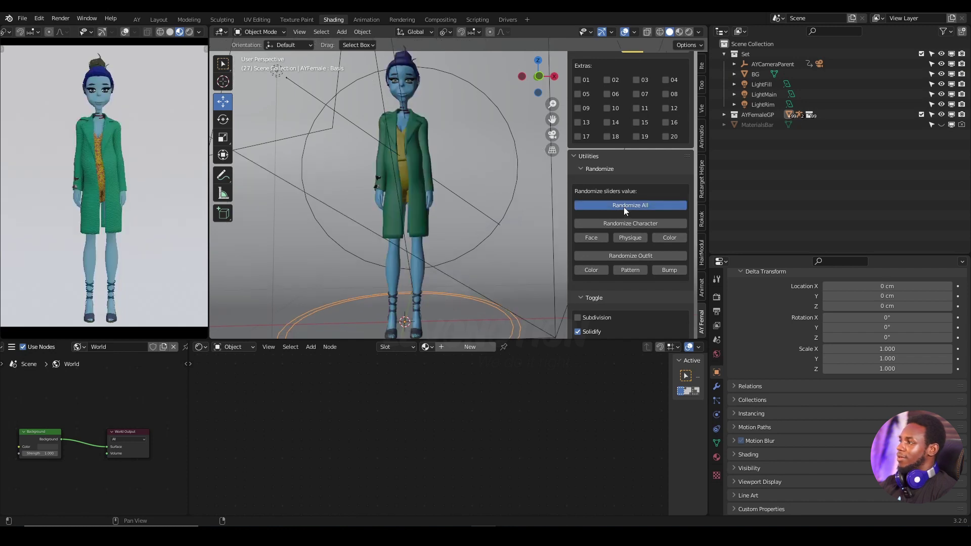
left_click(624, 207)
left_click(624, 207)
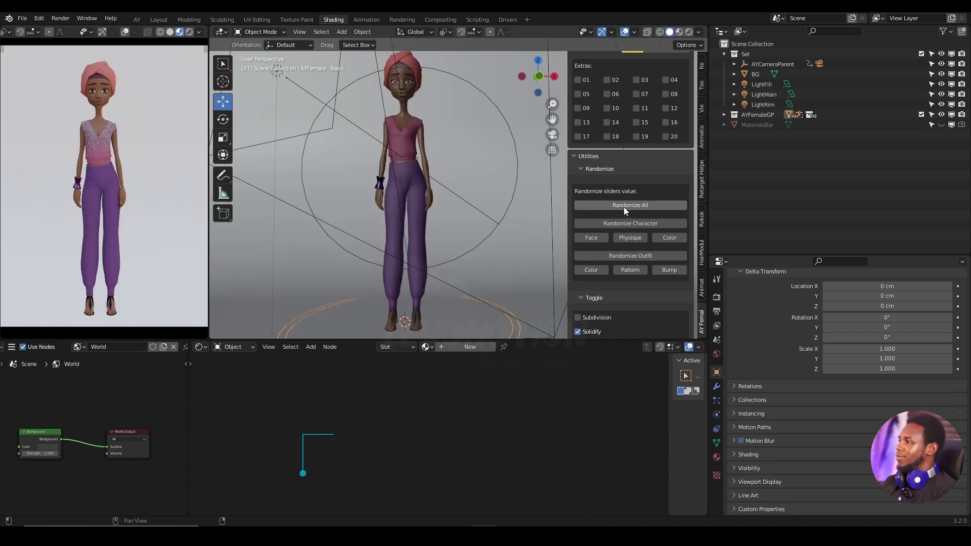
left_click(624, 207)
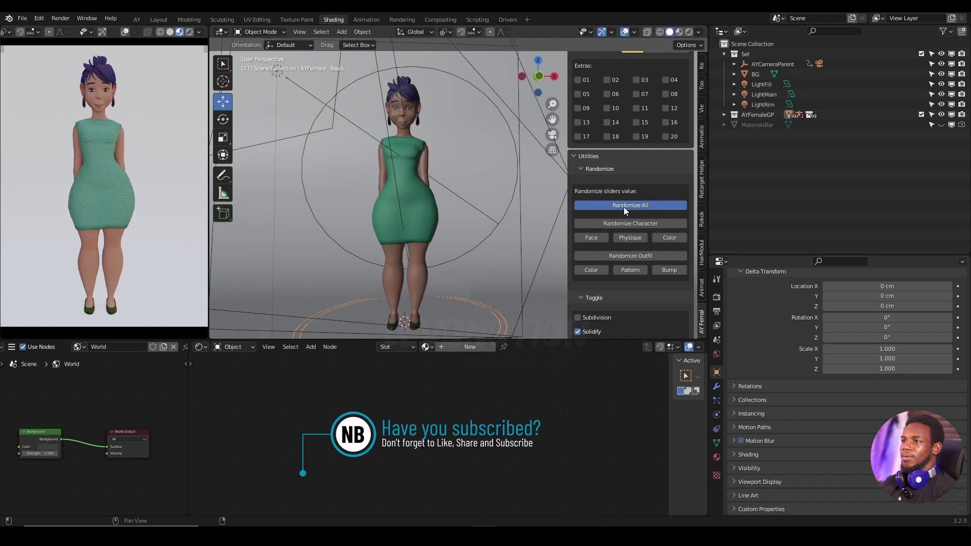
left_click(624, 208)
left_click(624, 207)
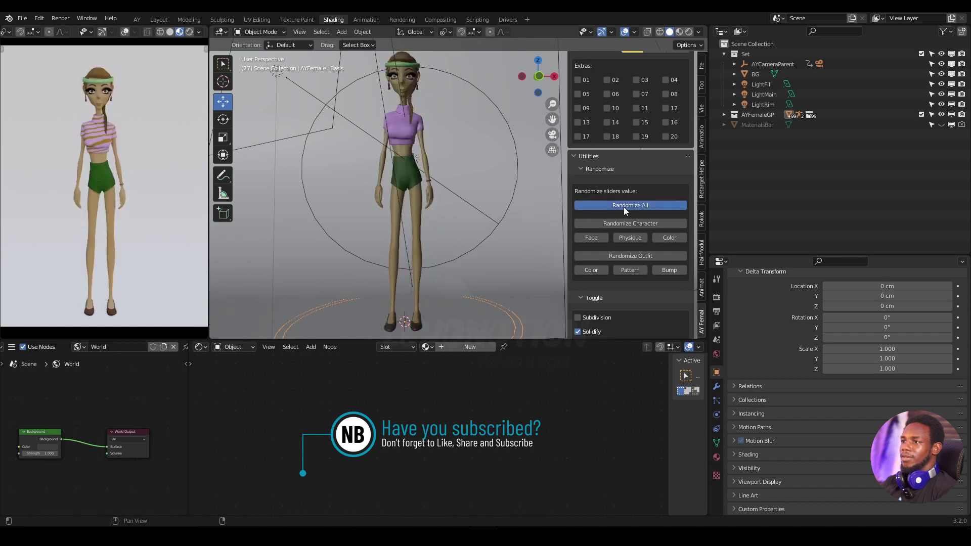
left_click(624, 207)
left_click(624, 208)
left_click(623, 207)
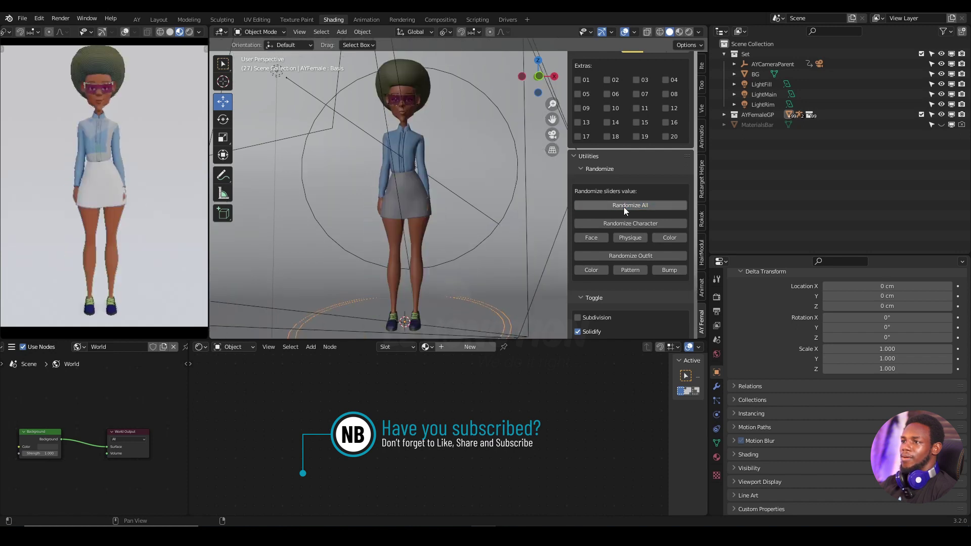
left_click(624, 208)
left_click(624, 207)
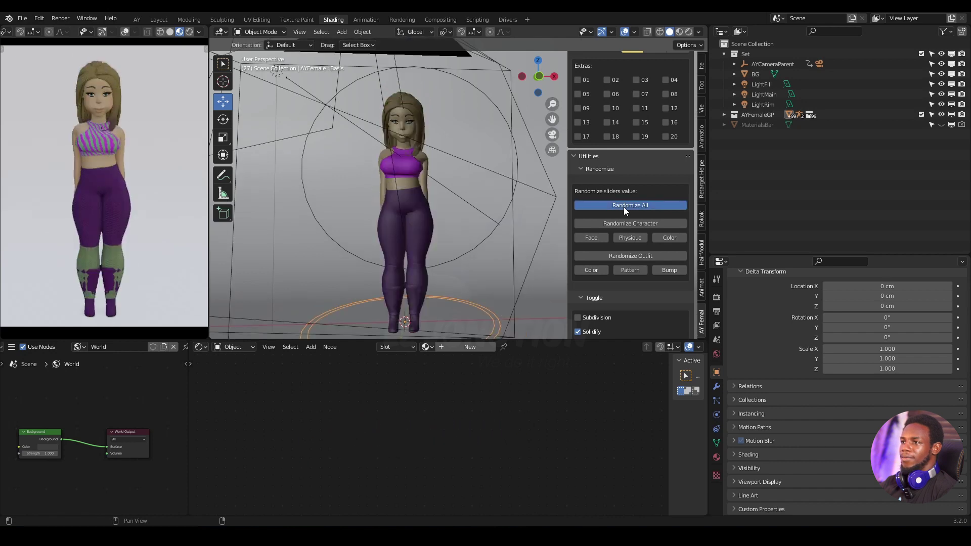
left_click(624, 207)
left_click(624, 208)
left_click(624, 207)
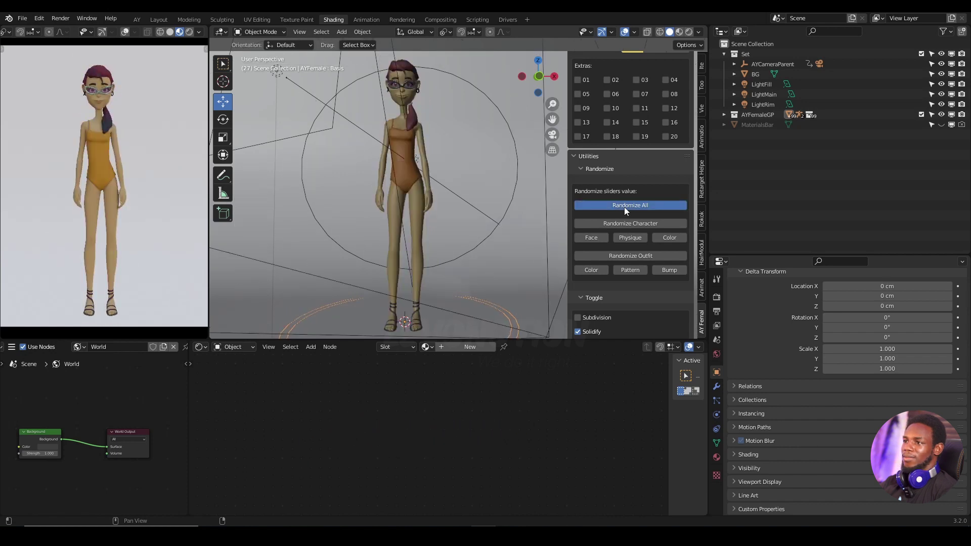
left_click(624, 208)
left_click(624, 207)
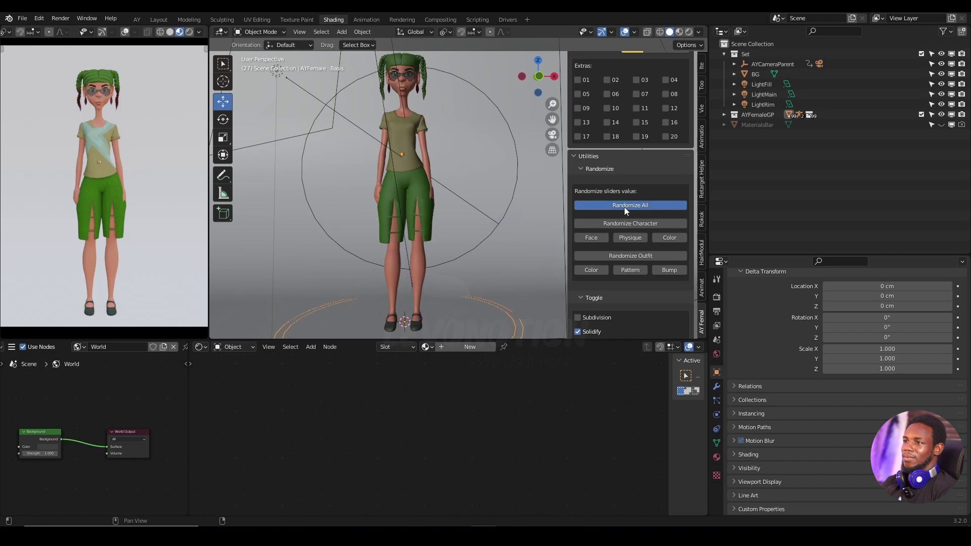
left_click(624, 207)
left_click(624, 207)
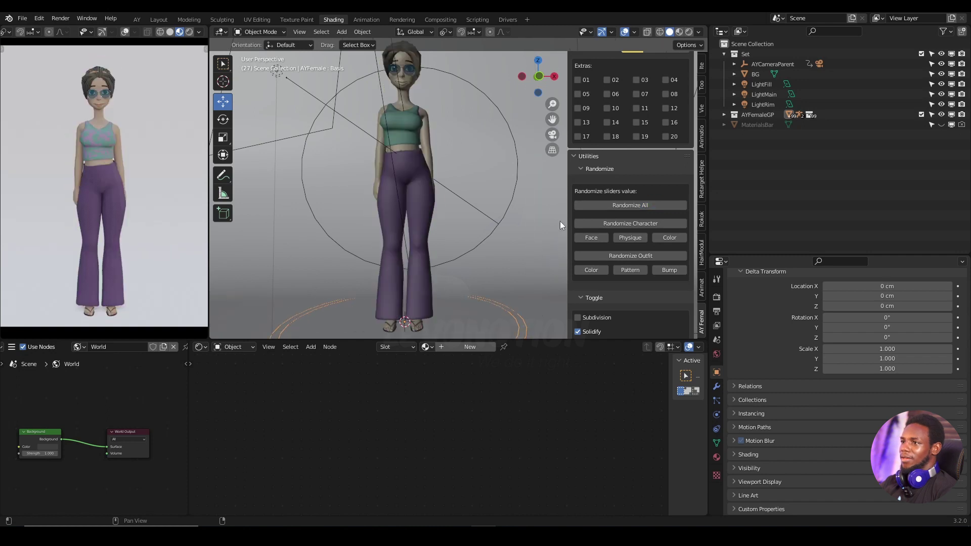
Expand Outfit > Glasses and lower the glasses Style to 0 so none are worn.
scroll(110, 156, "up", 3)
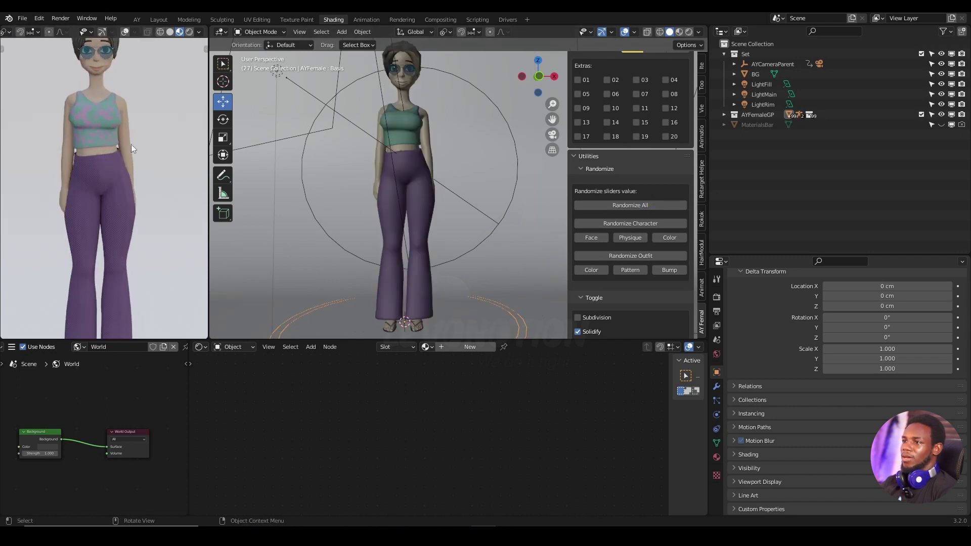
scroll(152, 162, "down", 2)
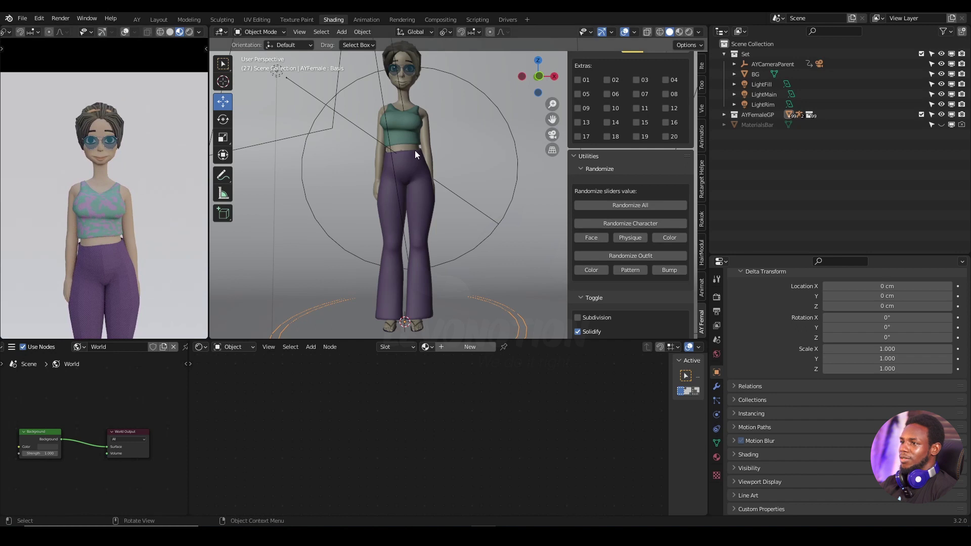
scroll(110, 221, "down", 4)
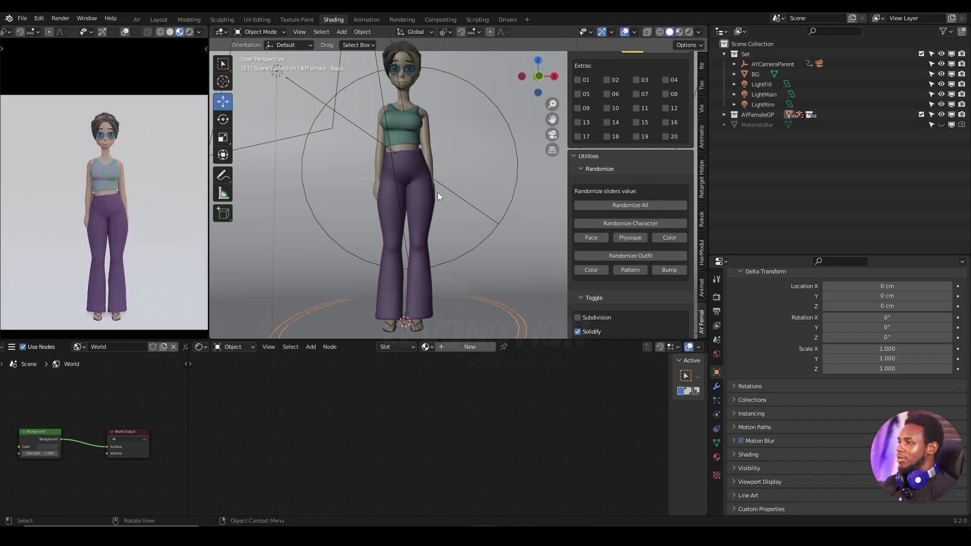
scroll(438, 193, "down", 2)
scroll(583, 195, "down", 5)
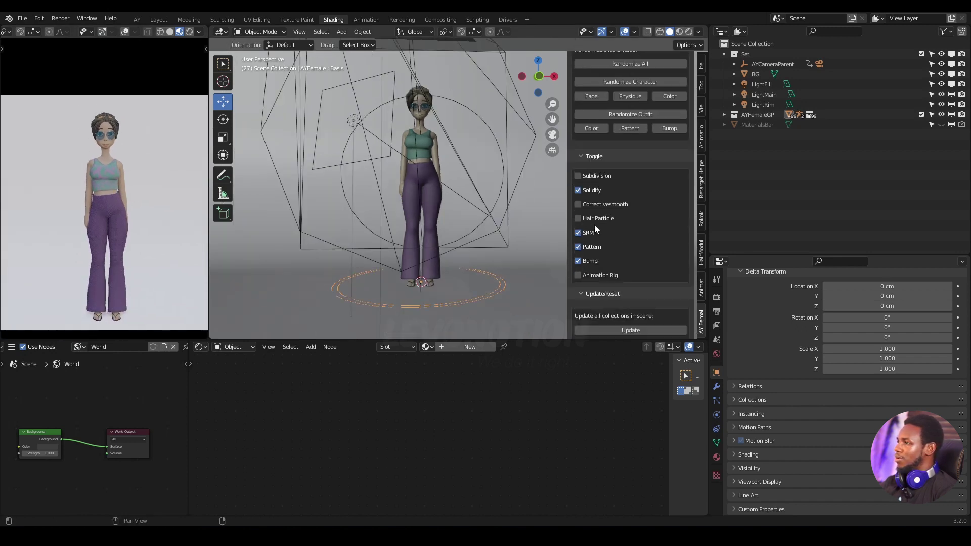
scroll(430, 168, "up", 5)
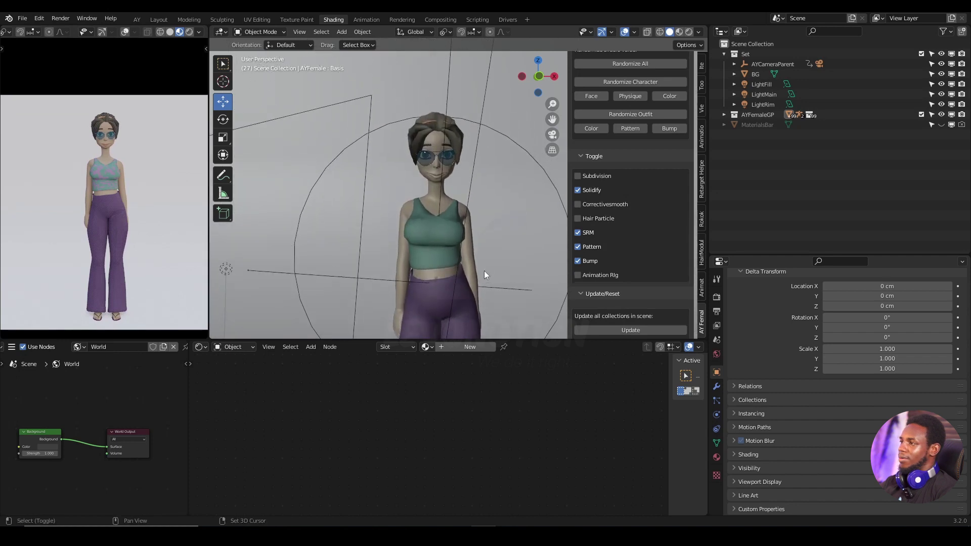
scroll(484, 271, "up", 2)
scroll(155, 265, "up", 5)
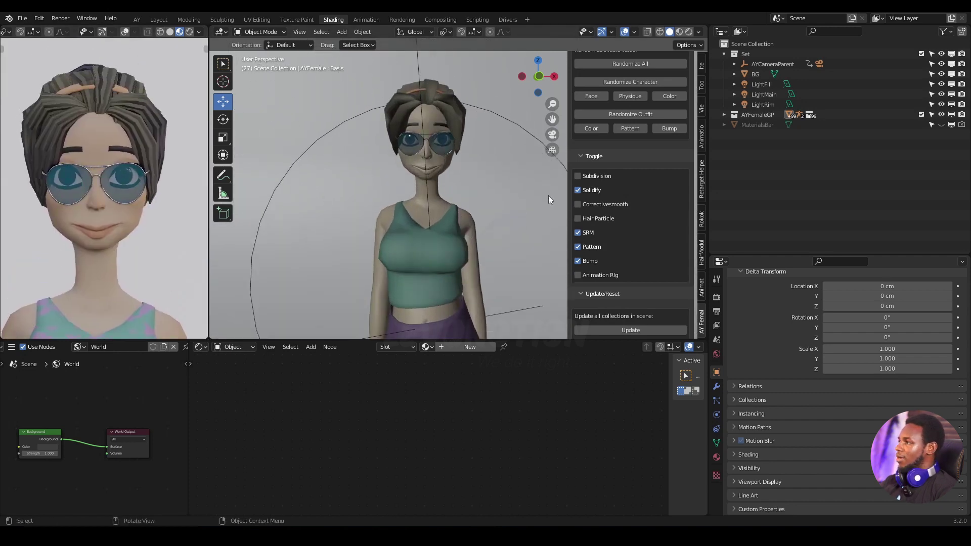
scroll(608, 211, "up", 10)
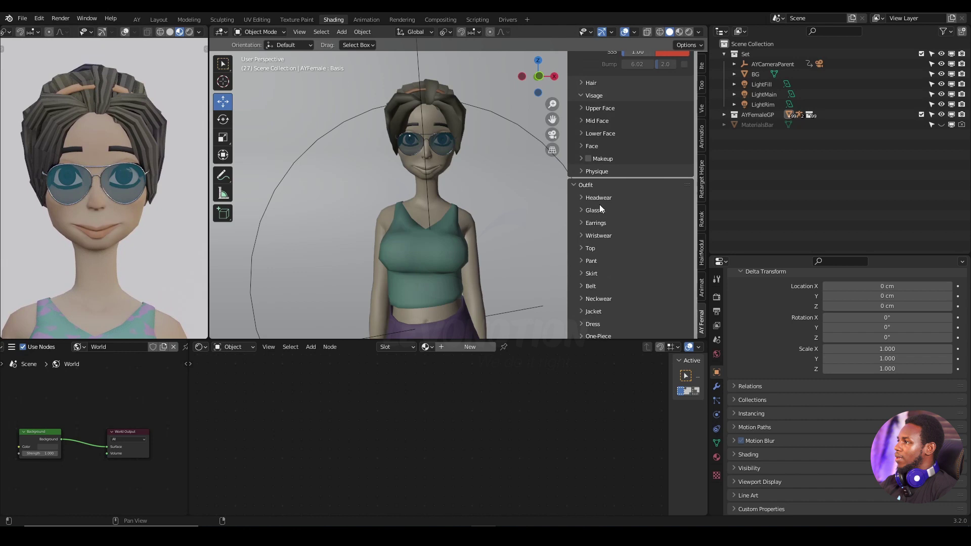
scroll(599, 204, "up", 2)
left_click(582, 251)
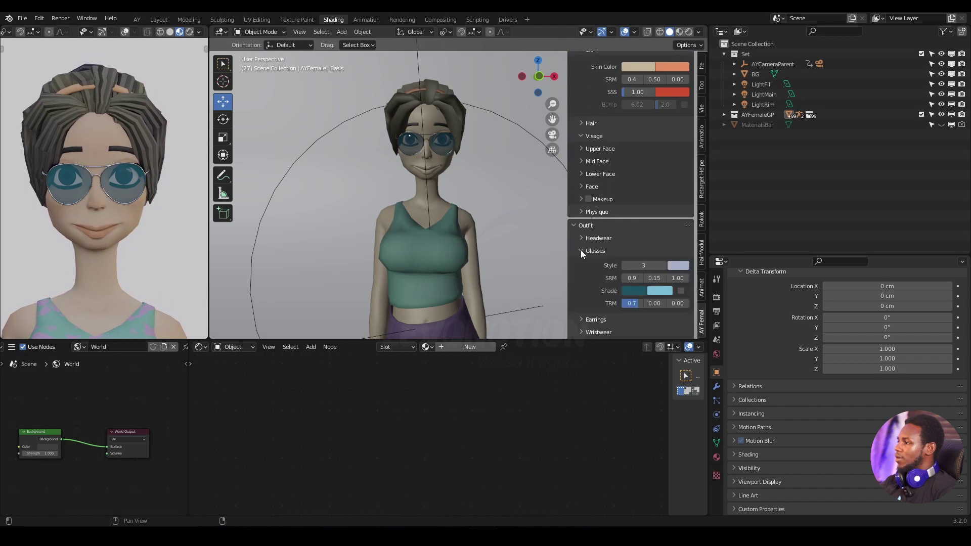
left_click(624, 265)
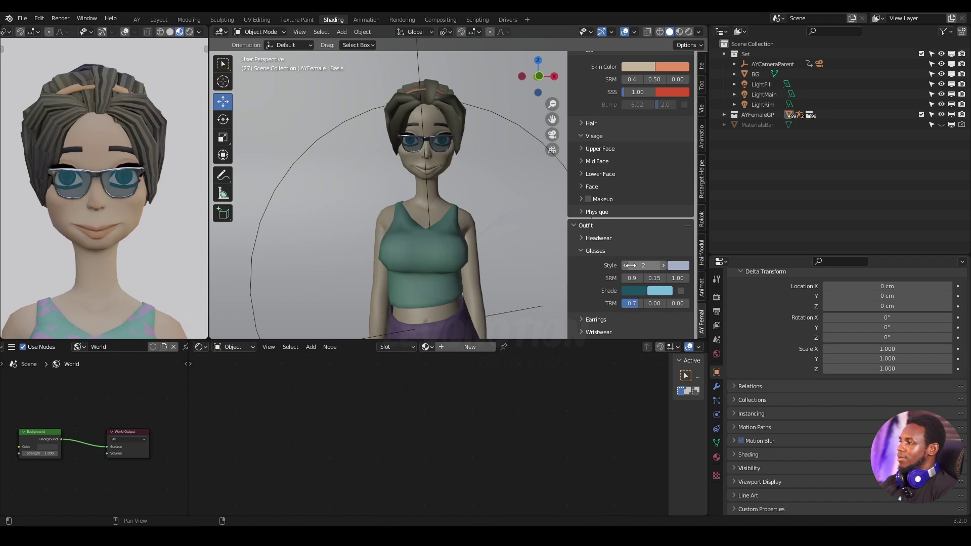
left_click(625, 266)
left_click(625, 266)
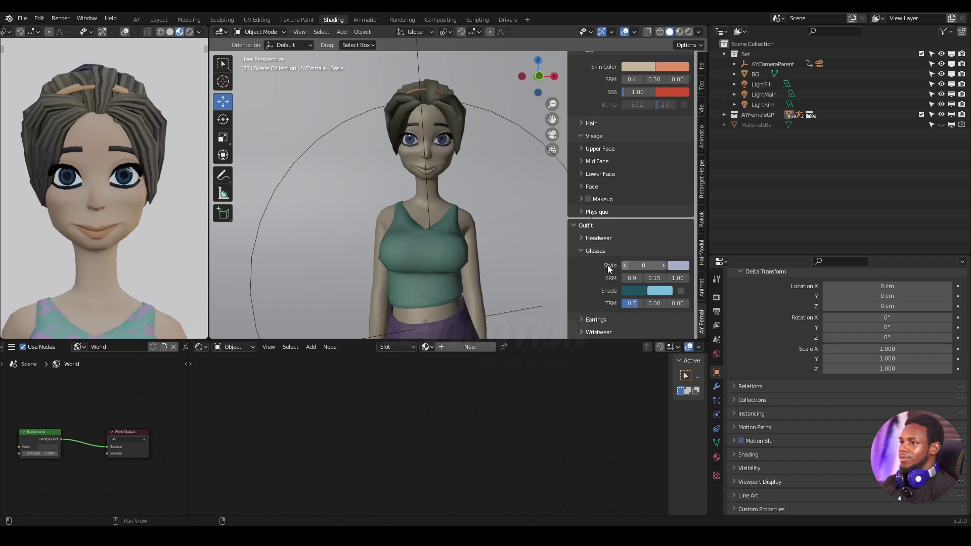
scroll(602, 258, "up", 2)
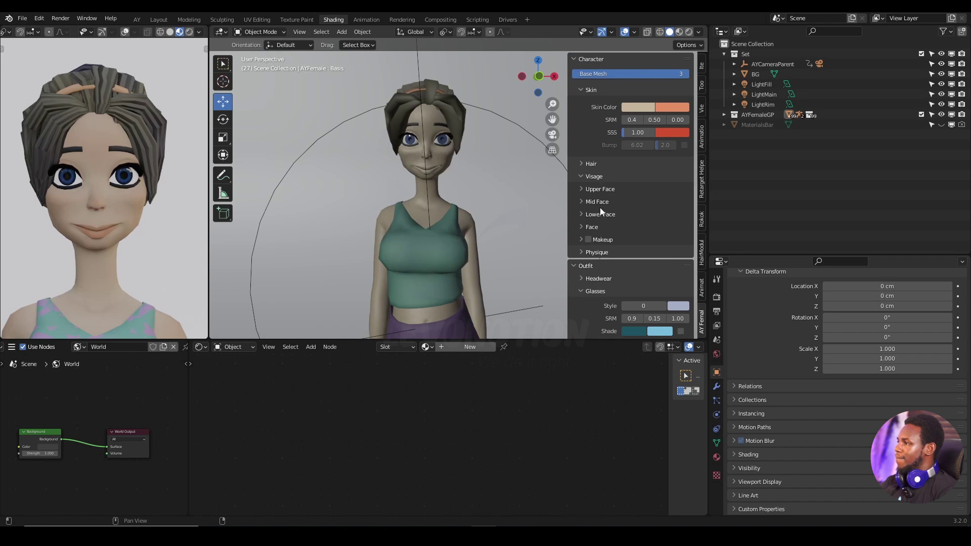
Expand Upper Face and raise Upper Lashes to 8.
left_click(583, 189)
scroll(591, 229, "down", 1)
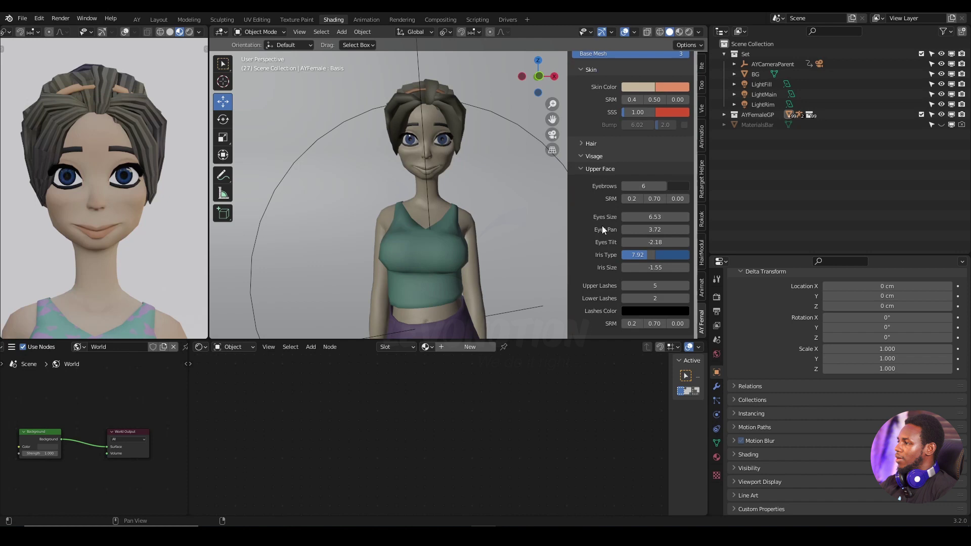
scroll(600, 253, "down", 1)
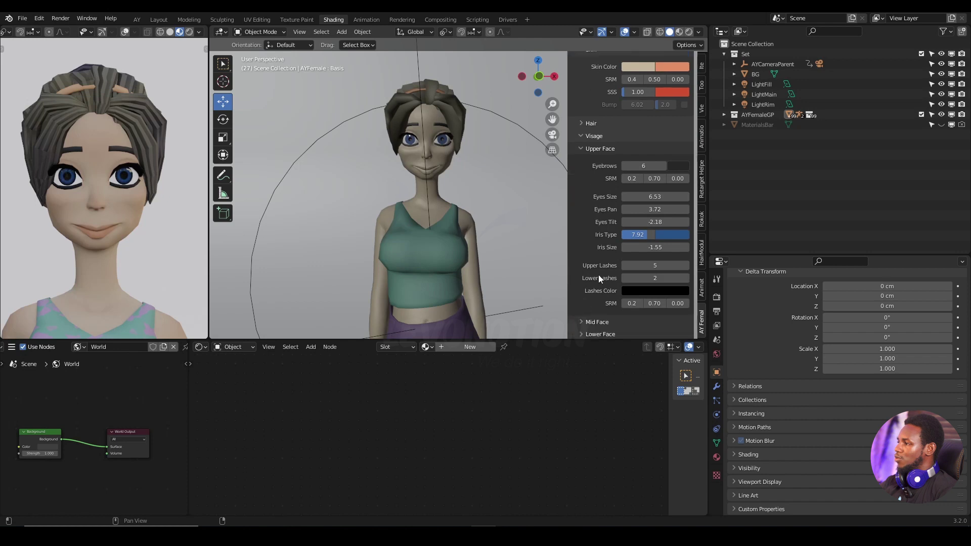
left_click(685, 265)
left_click(684, 265)
left_click(684, 265)
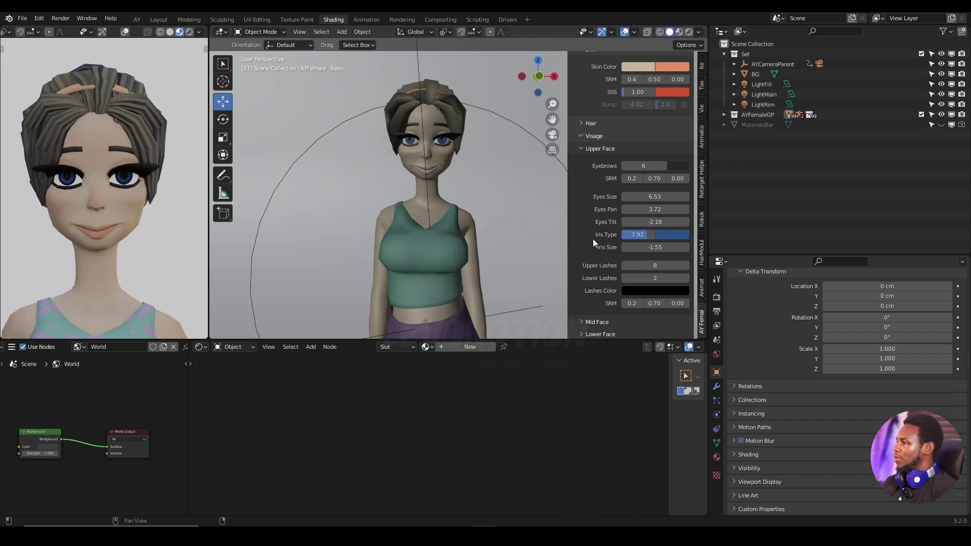
Expand Mid Face and adjust the Nose Size value.
scroll(592, 239, "down", 2)
scroll(593, 238, "up", 1)
scroll(587, 243, "down", 1)
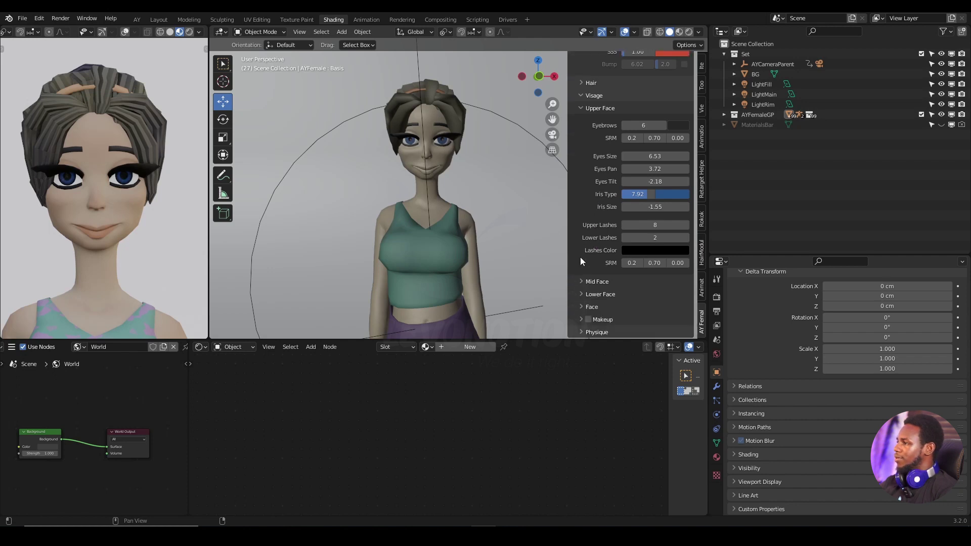
left_click(581, 281)
scroll(599, 282, "down", 3)
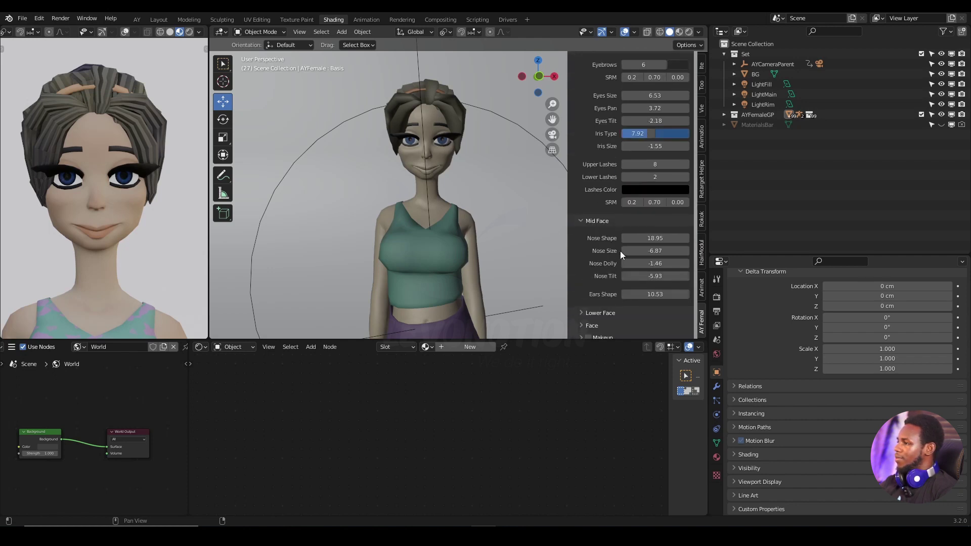
left_click_drag(651, 248, 663, 251)
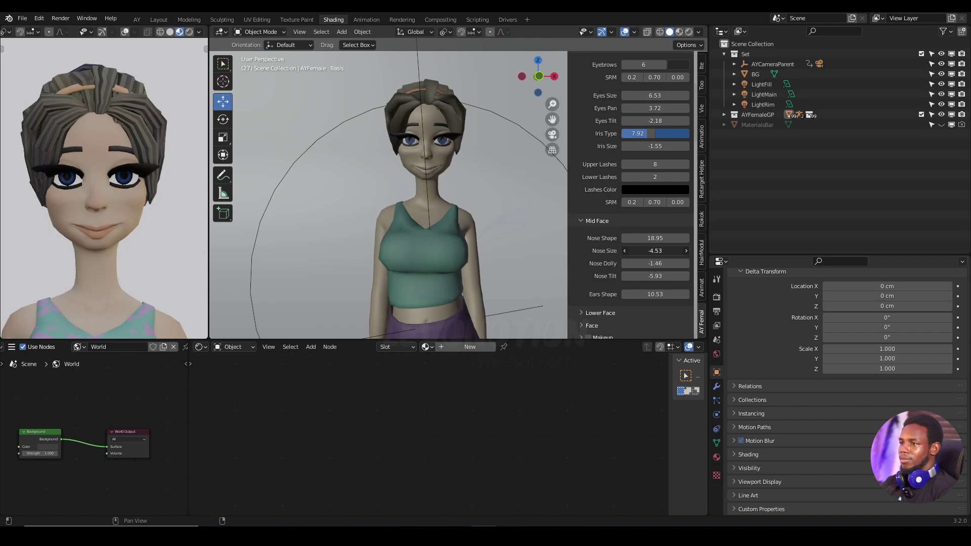
Shrink Eyes Size to -3.40 and set Face Shape to 6.07 and Chin to 2.70.
scroll(607, 236, "up", 5)
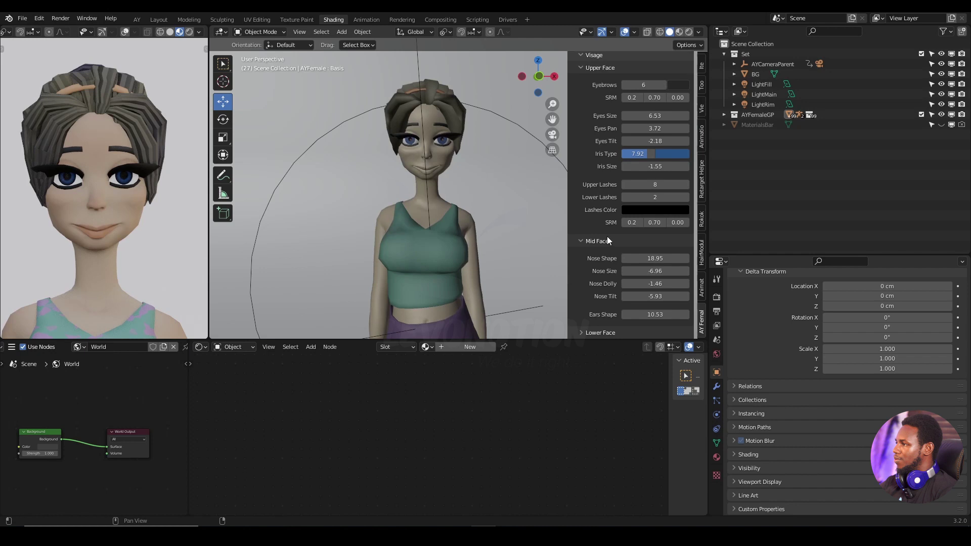
left_click_drag(632, 197, 597, 197)
scroll(602, 269, "up", 3)
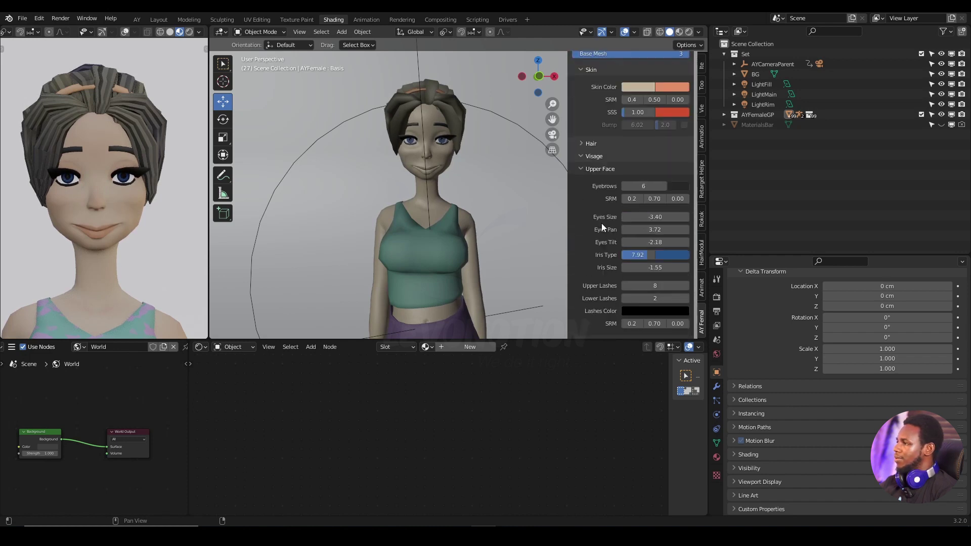
scroll(601, 225, "down", 10)
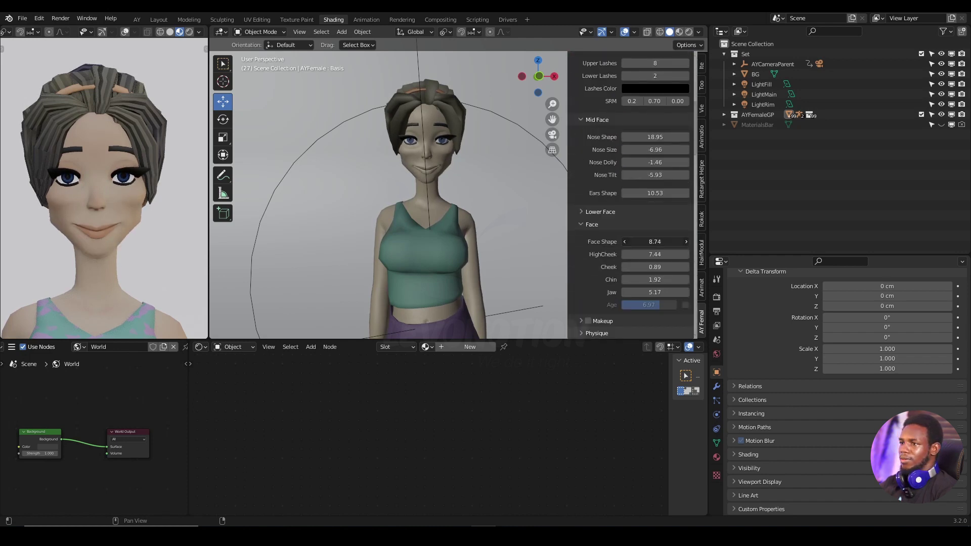
left_click_drag(655, 242, 646, 220)
scroll(647, 242, "down", 2)
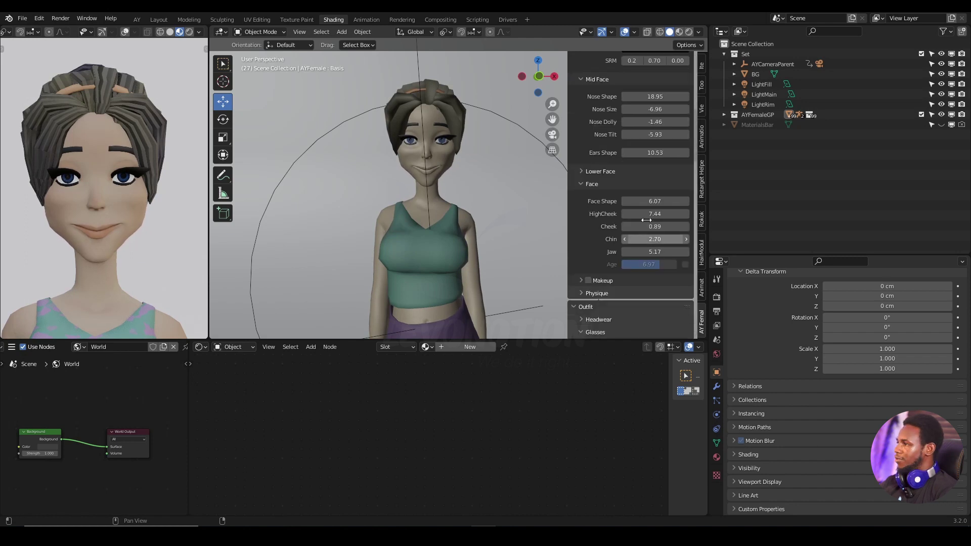
Switch the character to the next hairstyle.
scroll(617, 164, "up", 10)
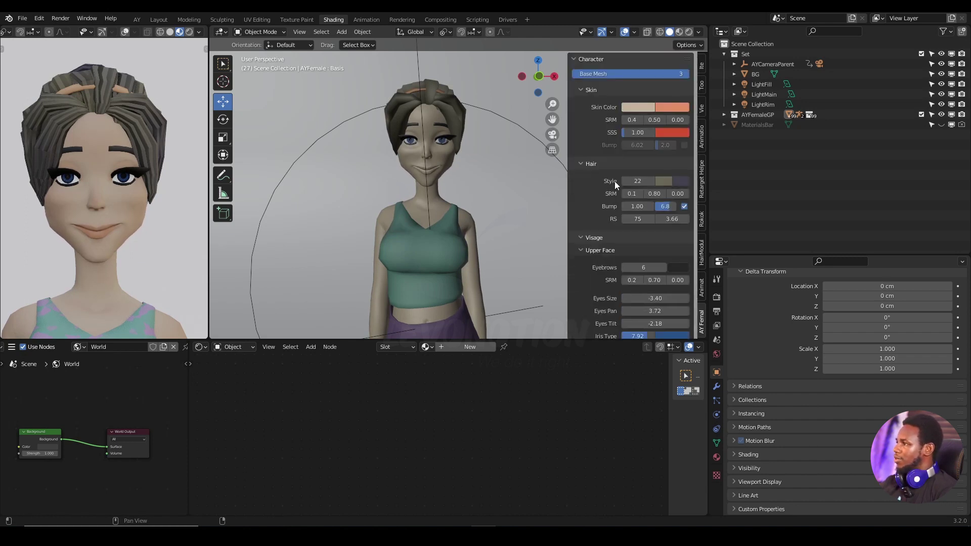
left_click(652, 181)
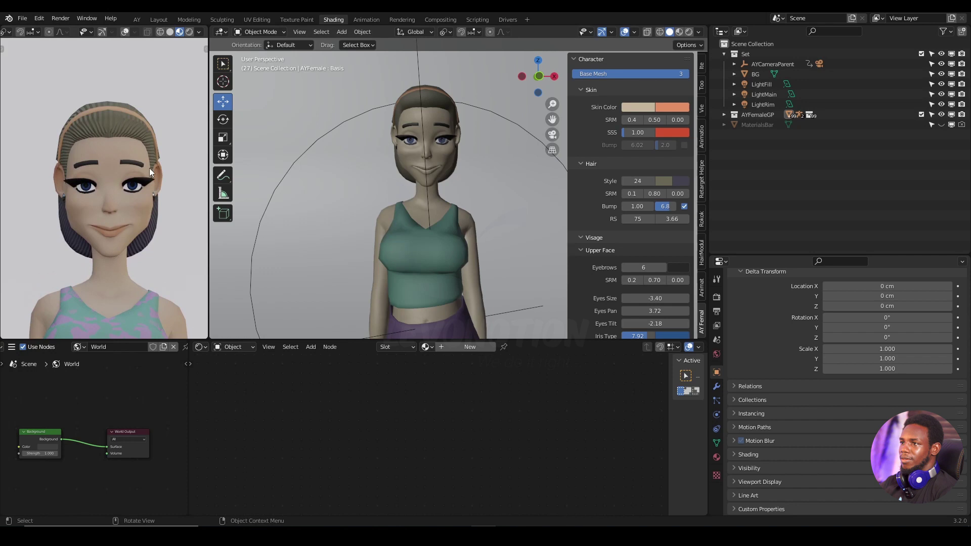
scroll(592, 213, "down", 10)
scroll(589, 217, "down", 12)
Step Headwear Style up to 16, the large bow.
left_click(624, 193)
left_click(624, 193)
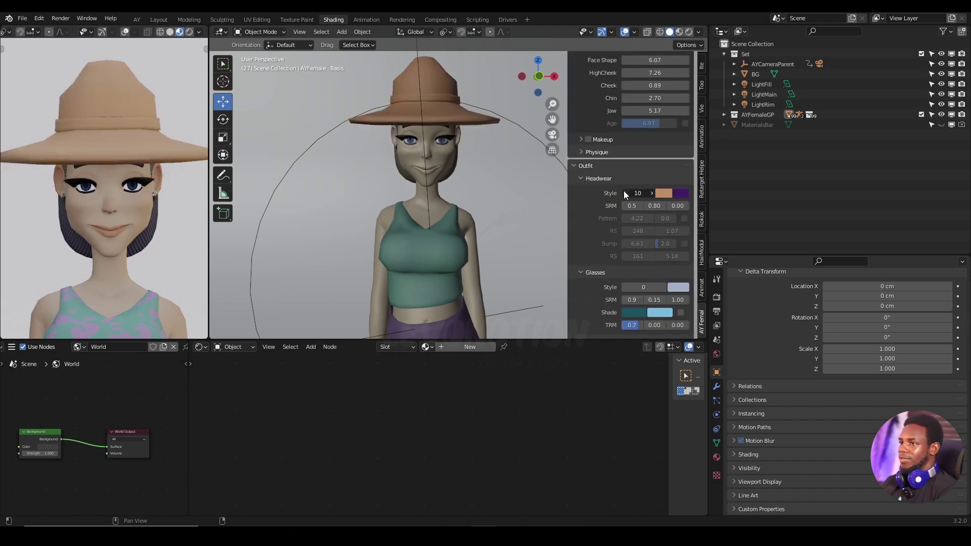
left_click(624, 193)
left_click(652, 193)
left_click(652, 193)
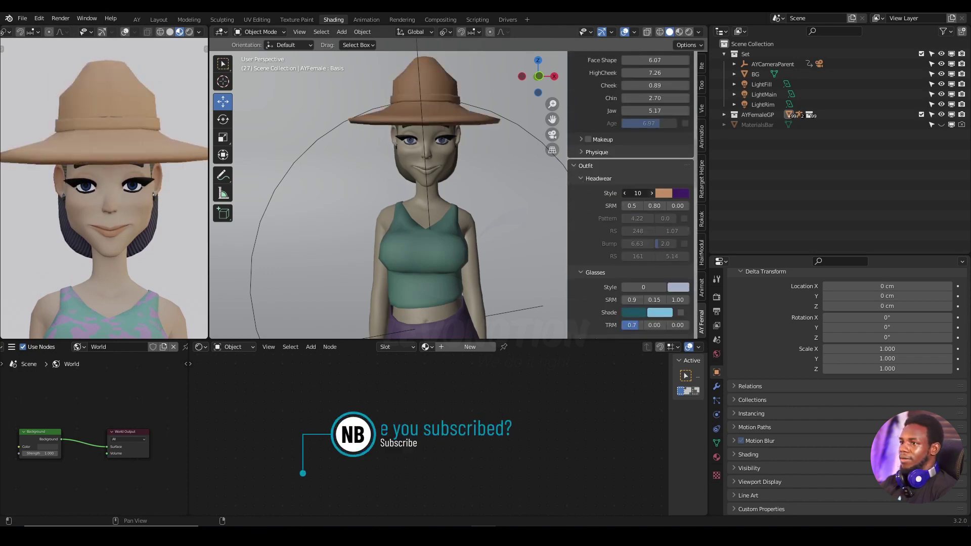
left_click(652, 193)
left_click(652, 193)
left_click(652, 193)
left_click(652, 193)
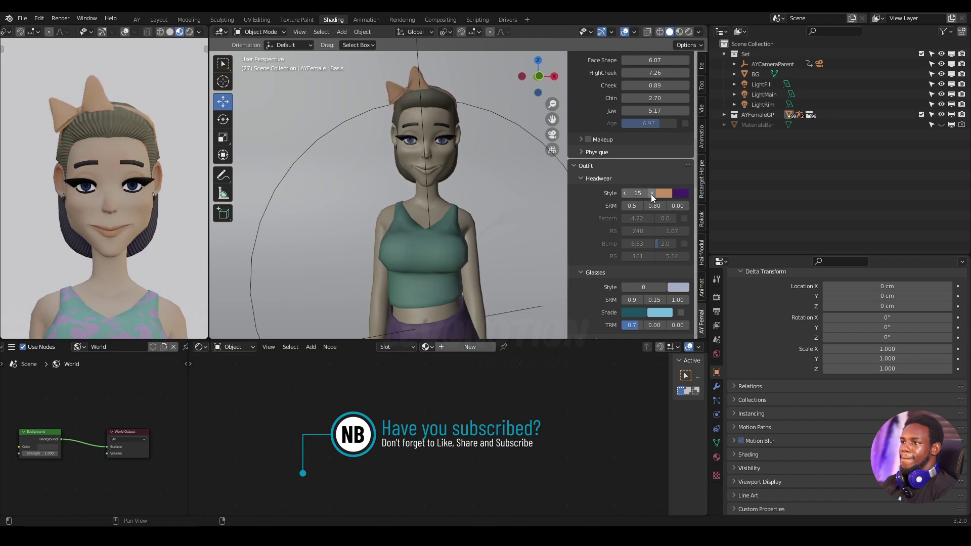
left_click(651, 193)
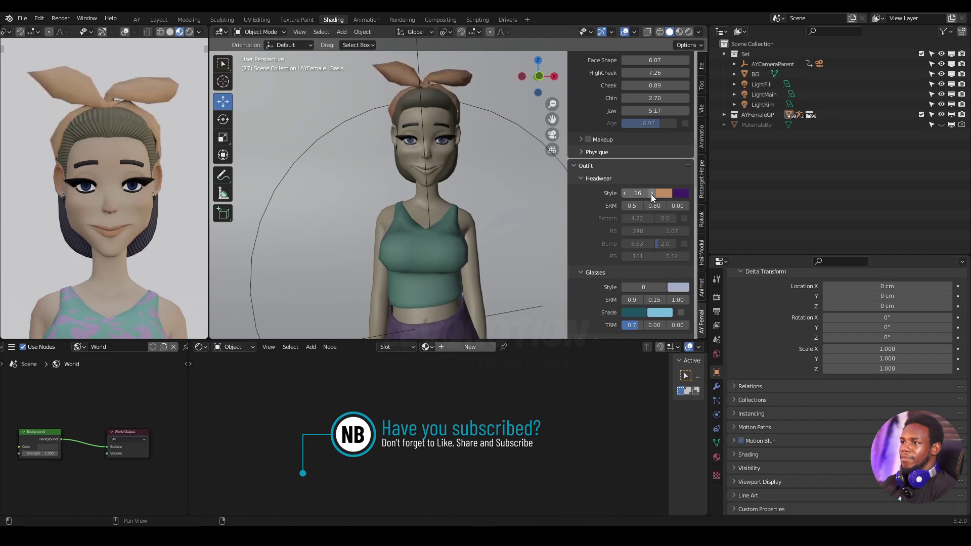
scroll(114, 184, "down", 3)
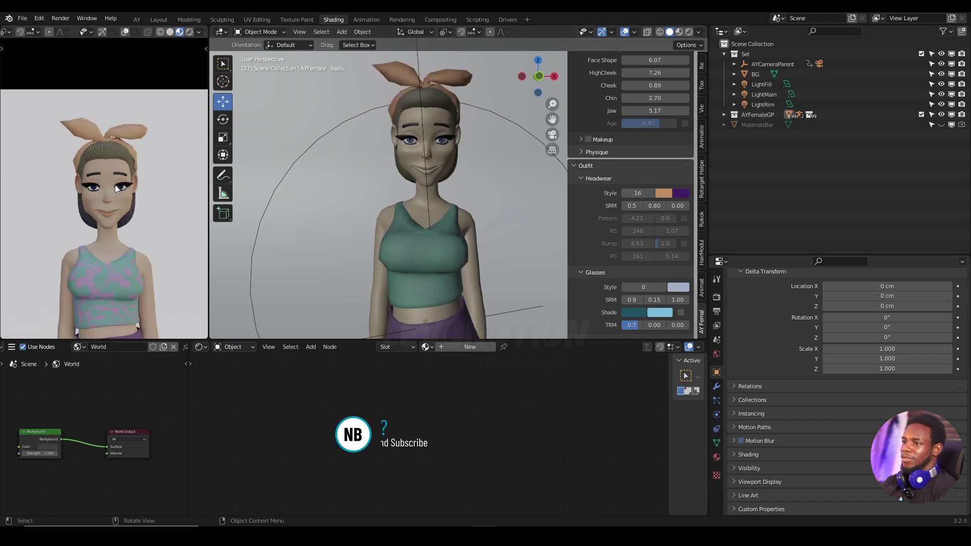
scroll(154, 170, "up", 2)
scroll(110, 199, "down", 5)
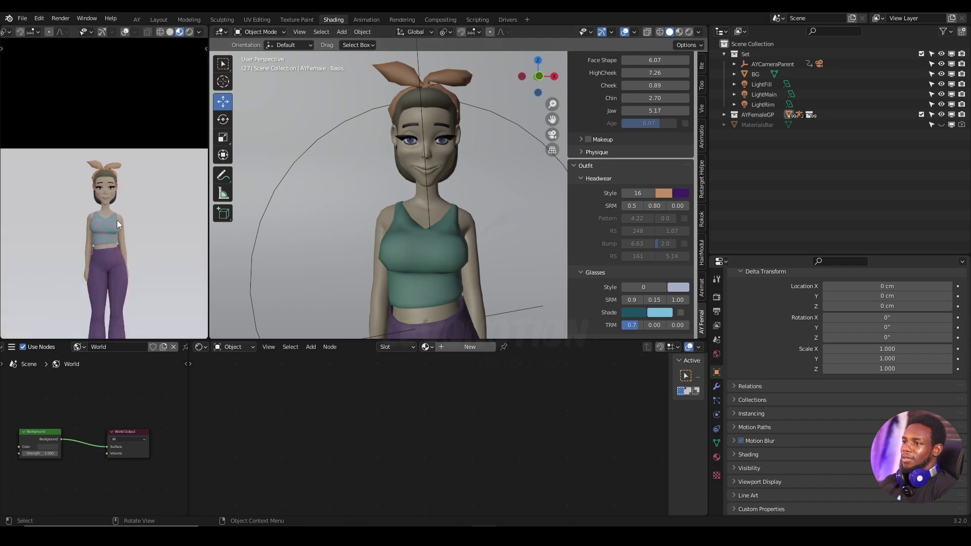
scroll(116, 170, "up", 2)
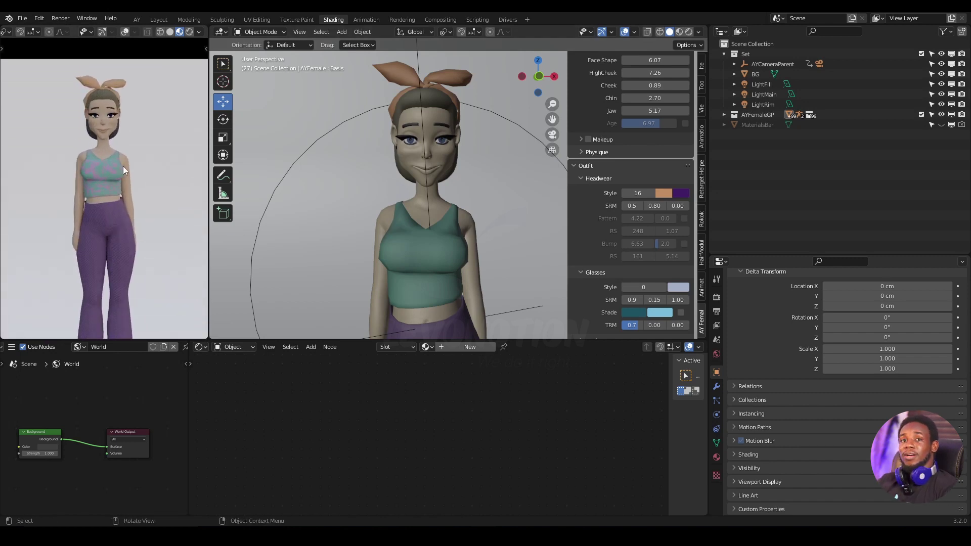
scroll(438, 175, "up", 4)
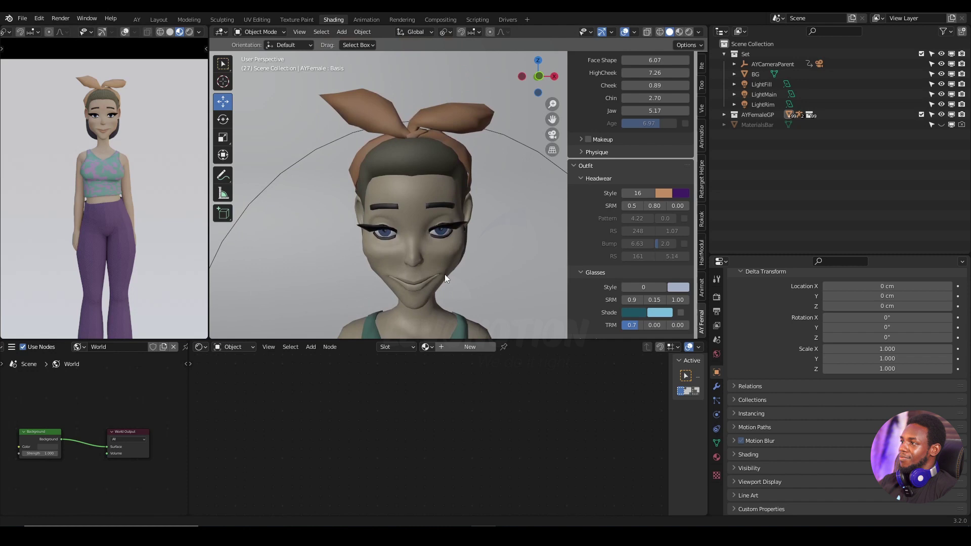
scroll(445, 274, "down", 2)
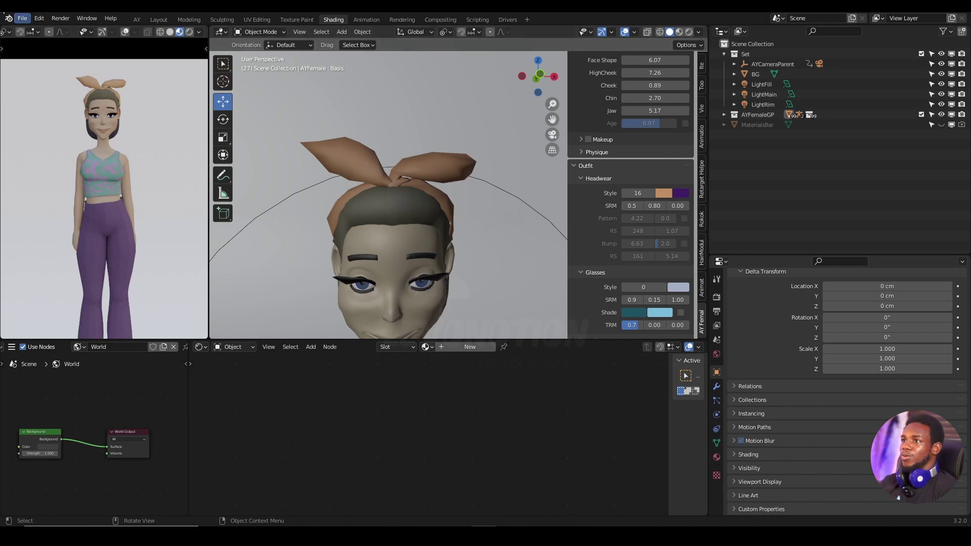
Open Preferences from the Edit menu and filter add-ons to the Animation category.
left_click(23, 18)
mouse_move(63, 145)
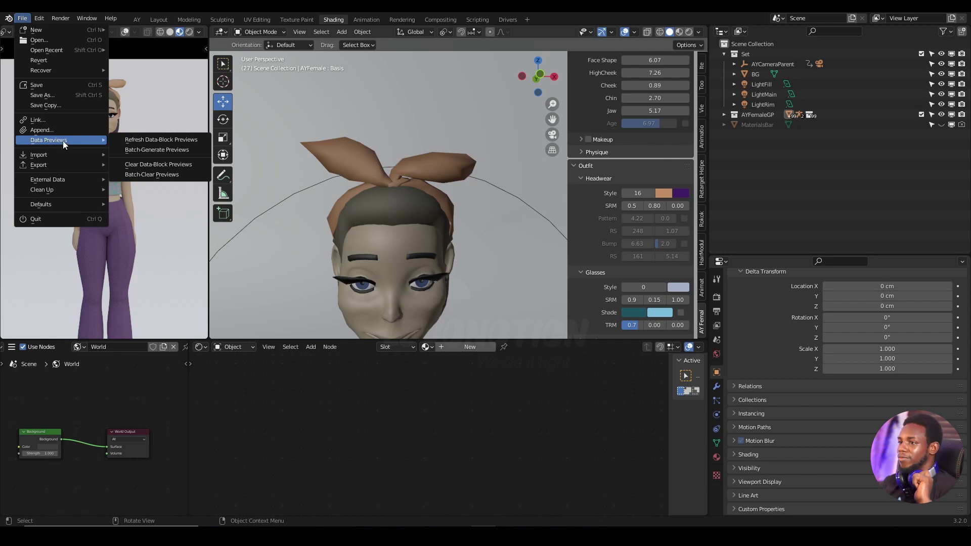
left_click(40, 19)
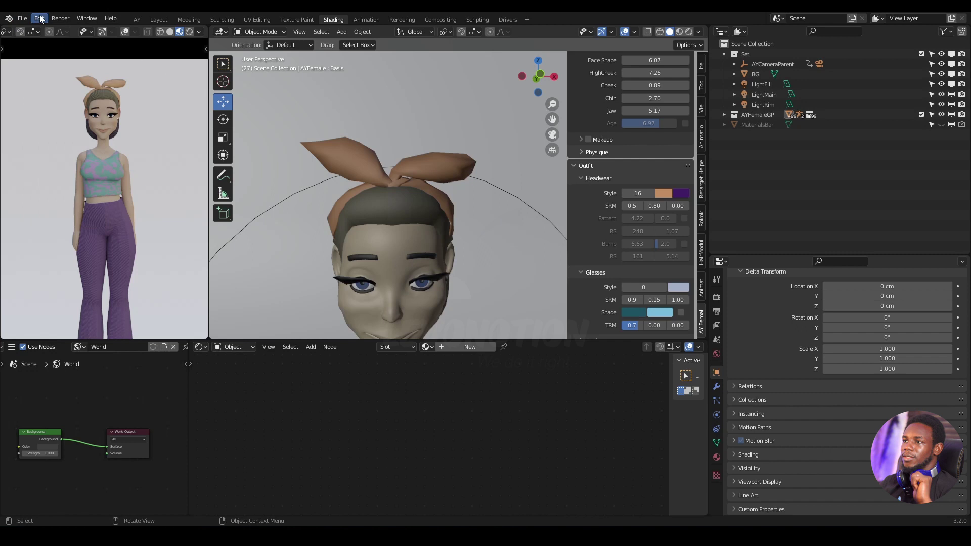
left_click(41, 19)
left_click(74, 163)
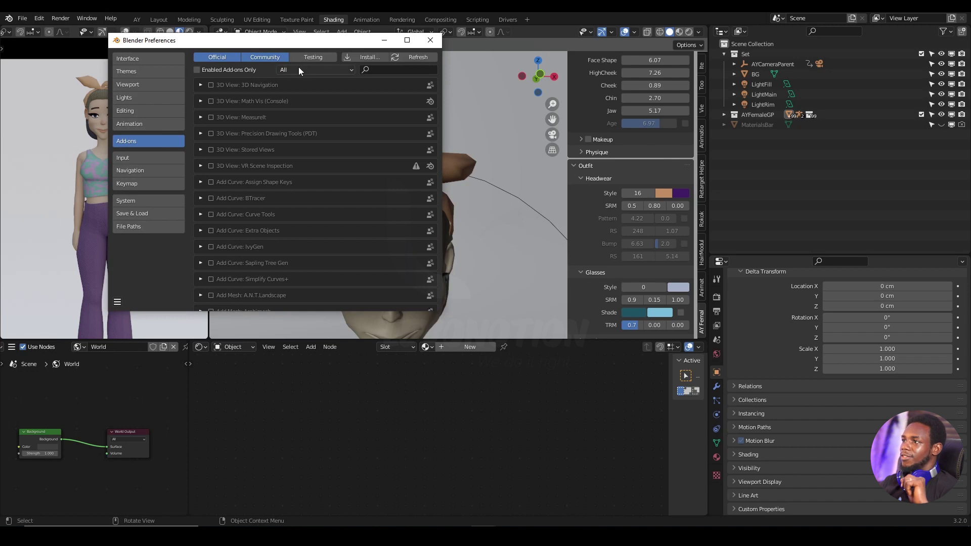
left_click(312, 69)
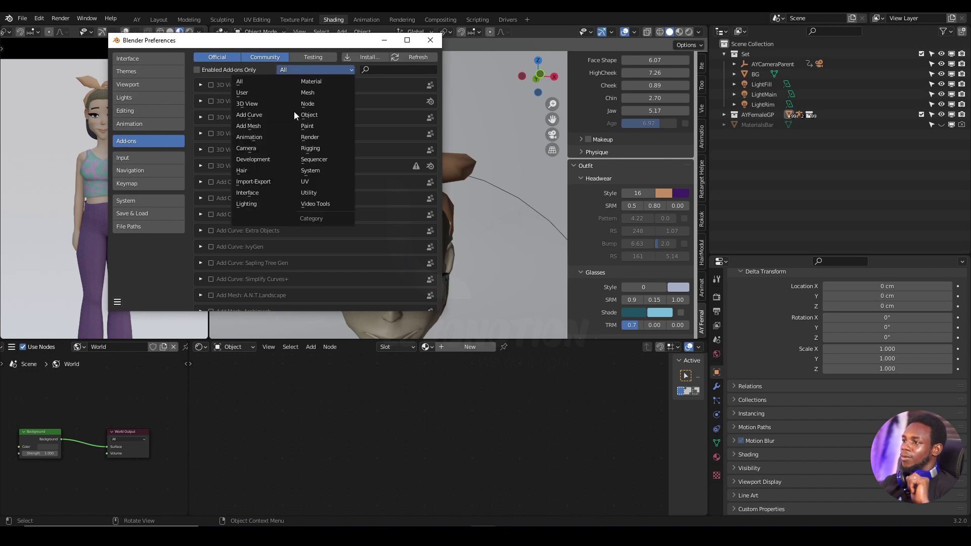
left_click(260, 136)
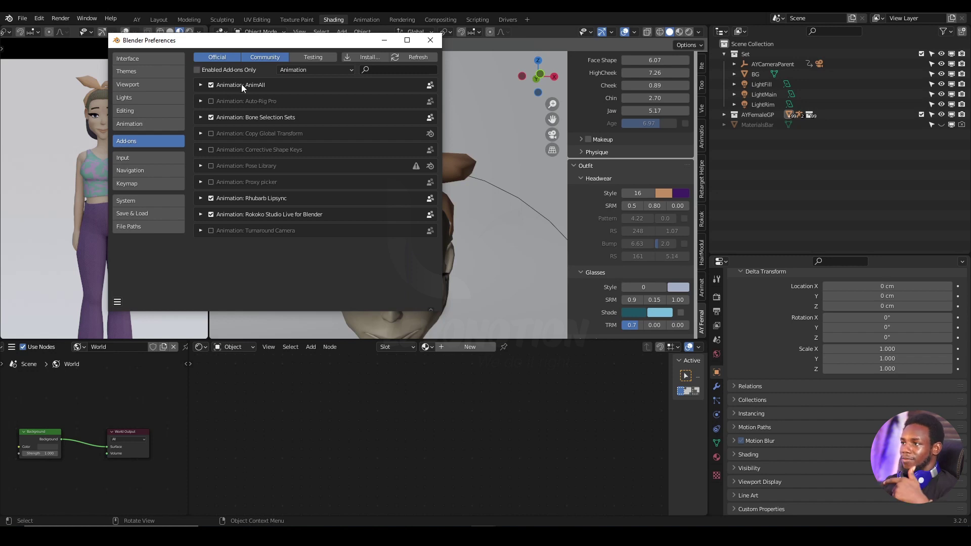
Save the preferences and close the Preferences window.
left_click(117, 302)
left_click(147, 276)
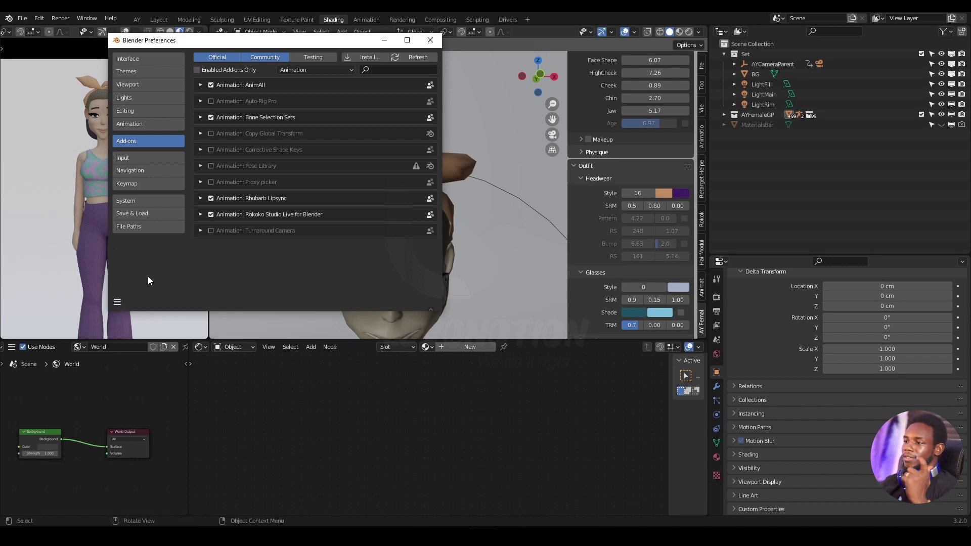
left_click(429, 39)
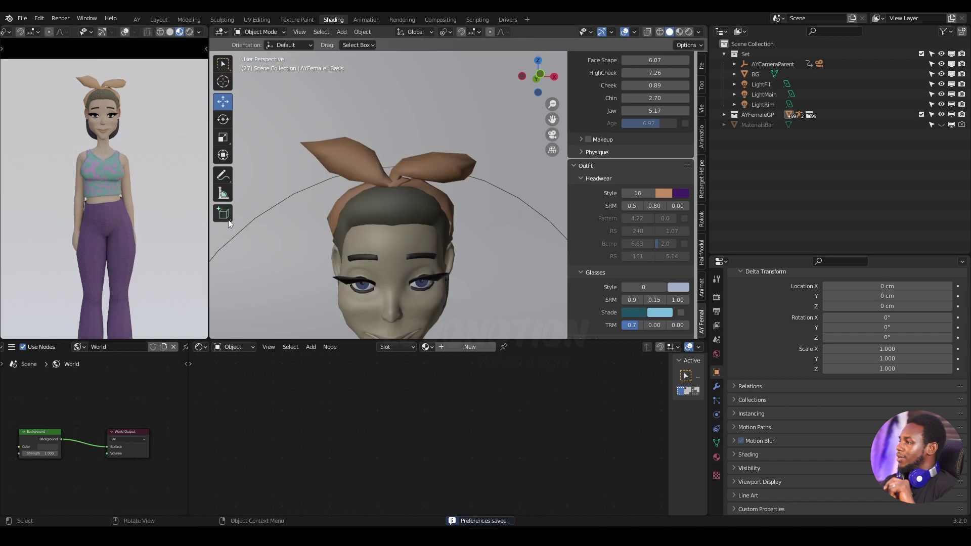
In the Animate tab's AnimAll panel, enable Points, disable Selected Only, and select the bow.
middle_click_drag(384, 217, 435, 162)
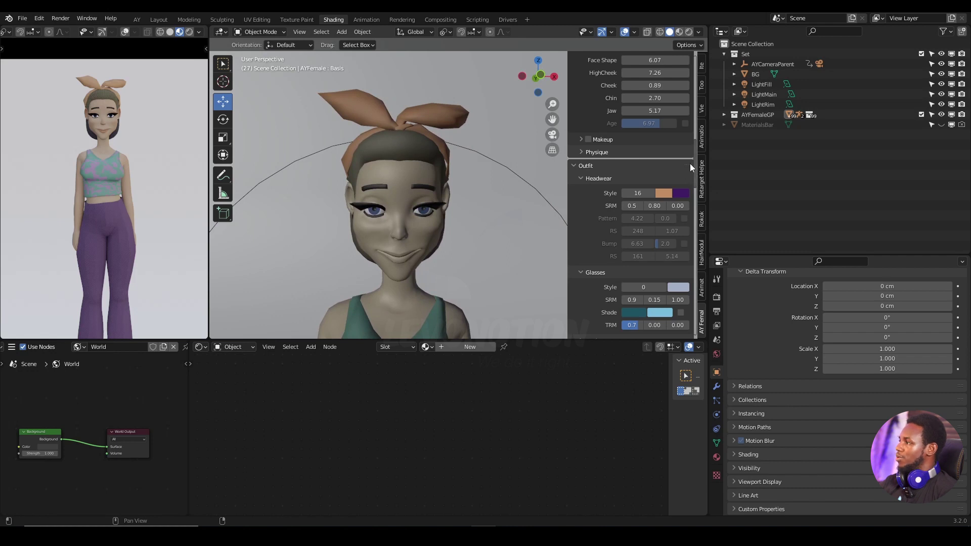
left_click(703, 290)
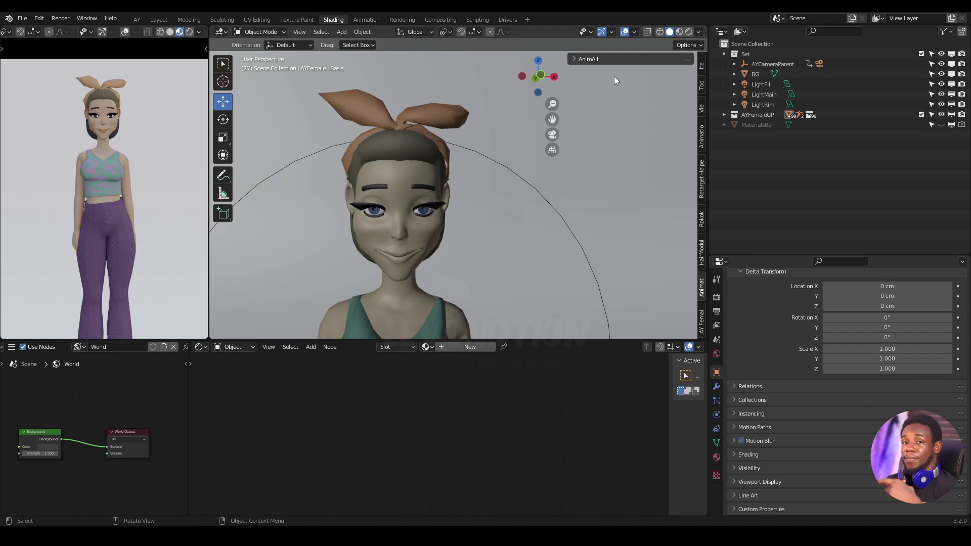
left_click(575, 59)
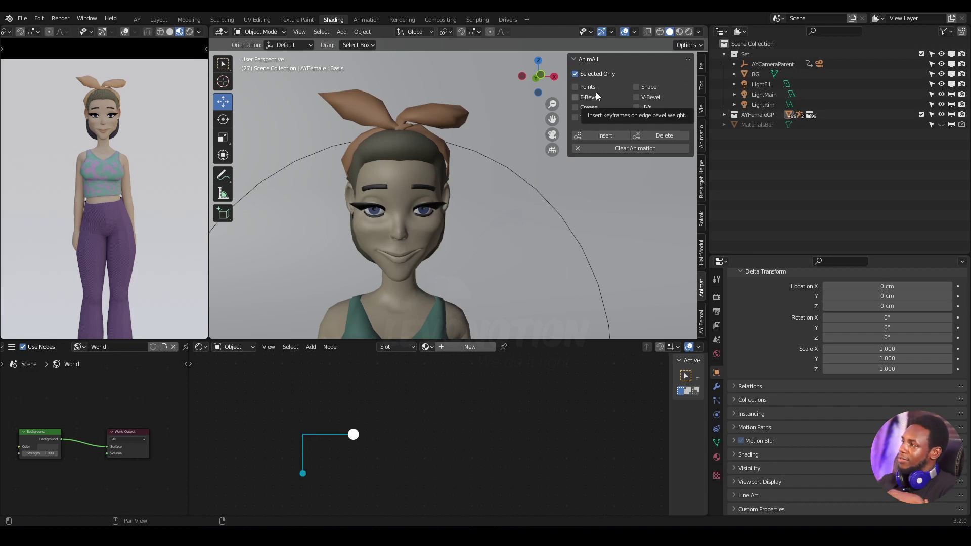
left_click(575, 87)
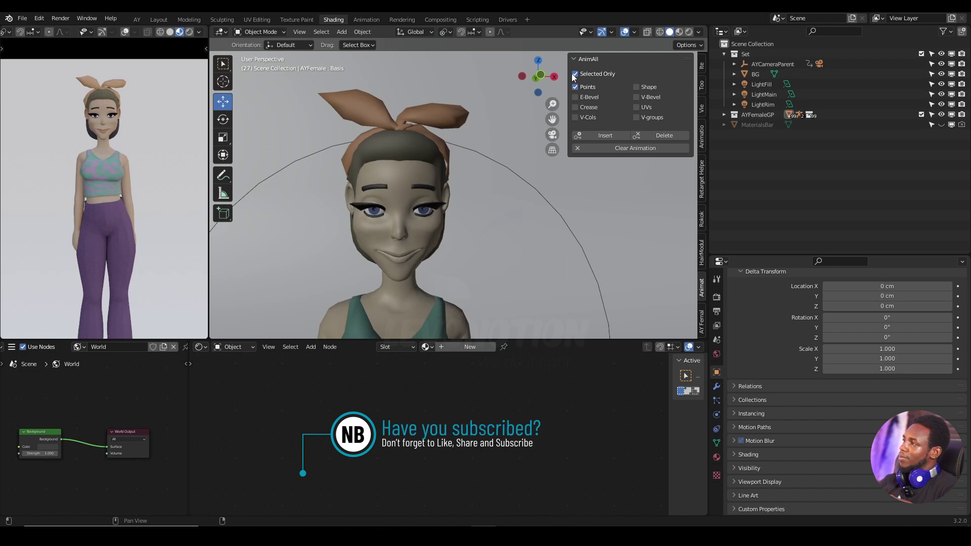
left_click(574, 74)
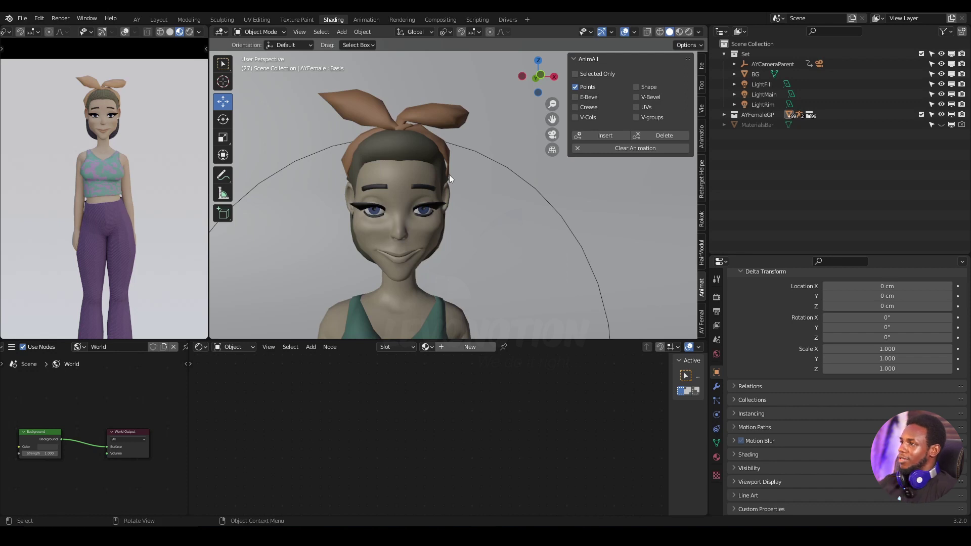
left_click(368, 109)
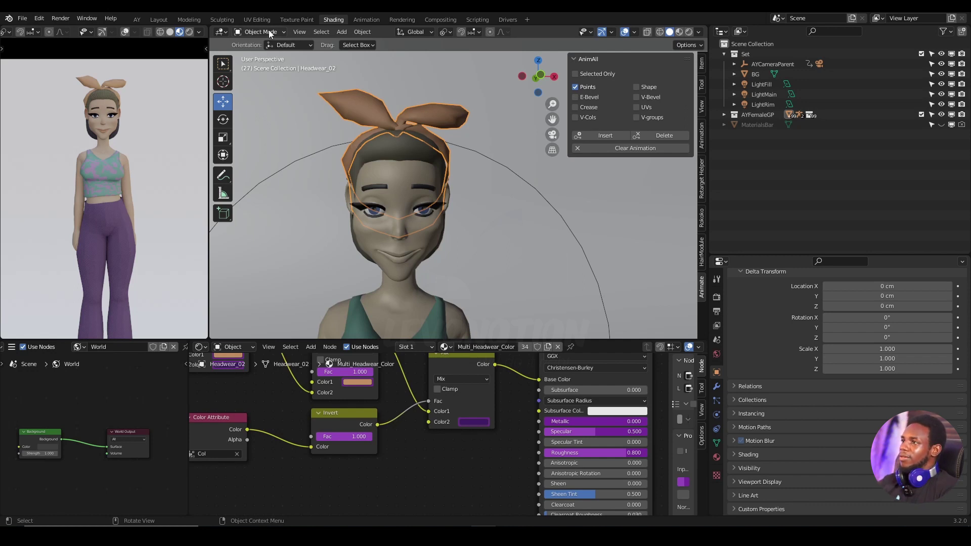
In the Animation workspace, frame Headwear_02 from the front and show AnimAll's keying options.
left_click(370, 18)
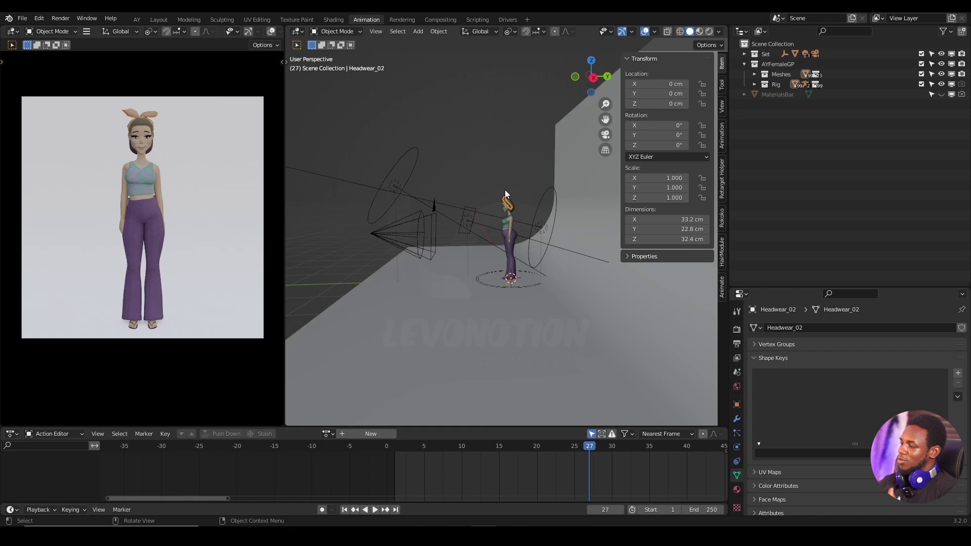
key("KP_Decimal")
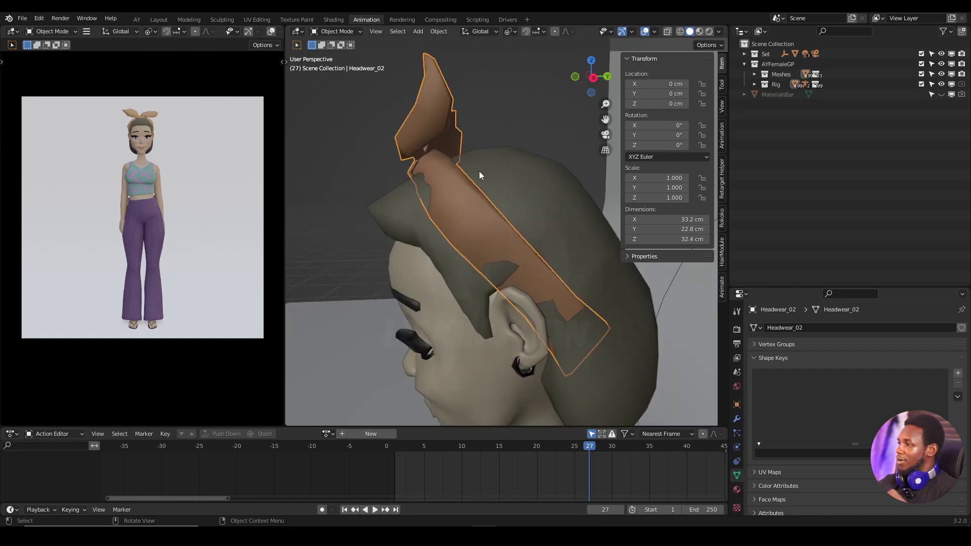
middle_click_drag(479, 171, 536, 211)
scroll(536, 211, "up", 2)
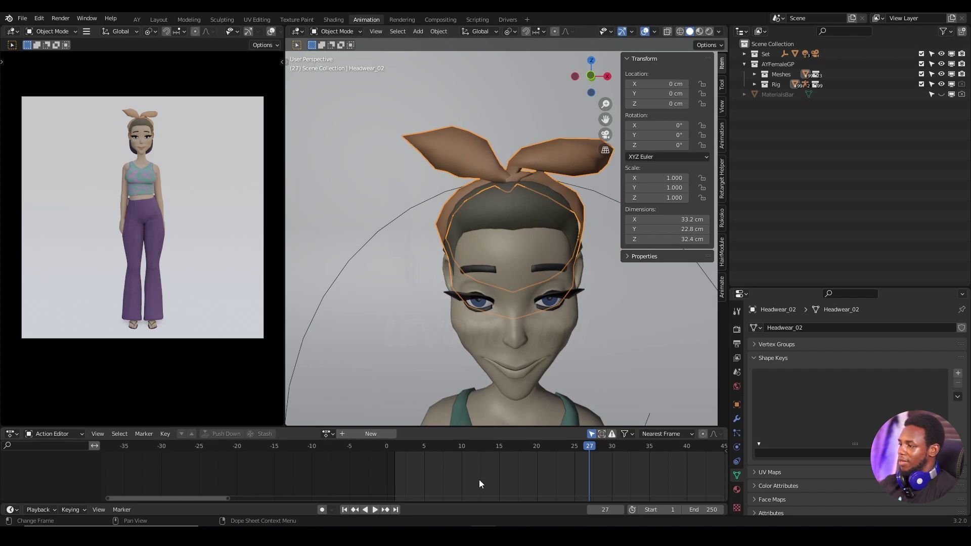
middle_click_drag(480, 484, 427, 475)
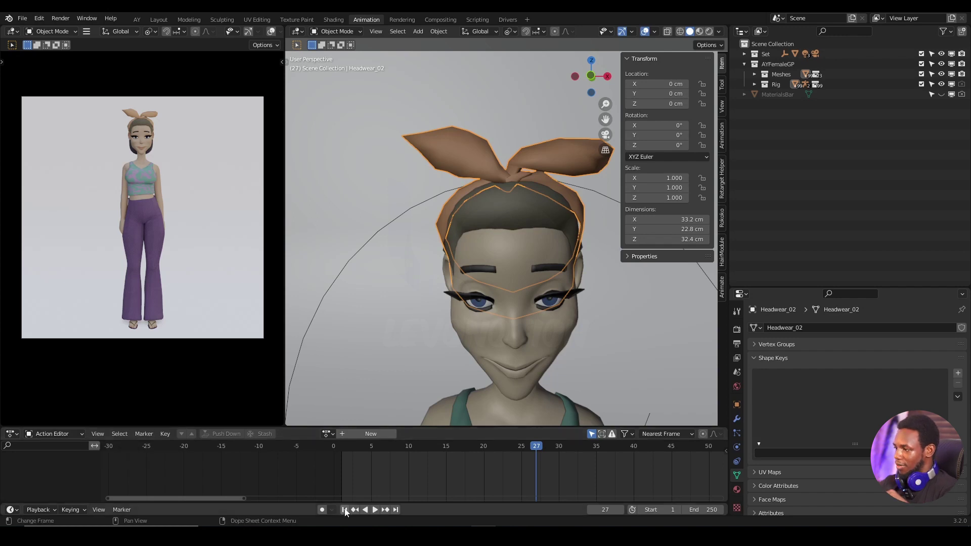
scroll(430, 468, "down", 2)
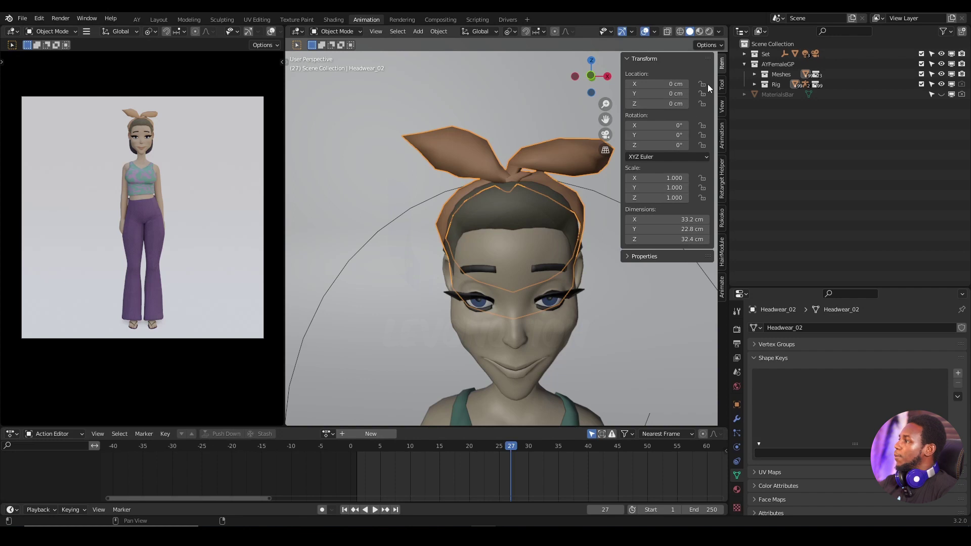
left_click(722, 287)
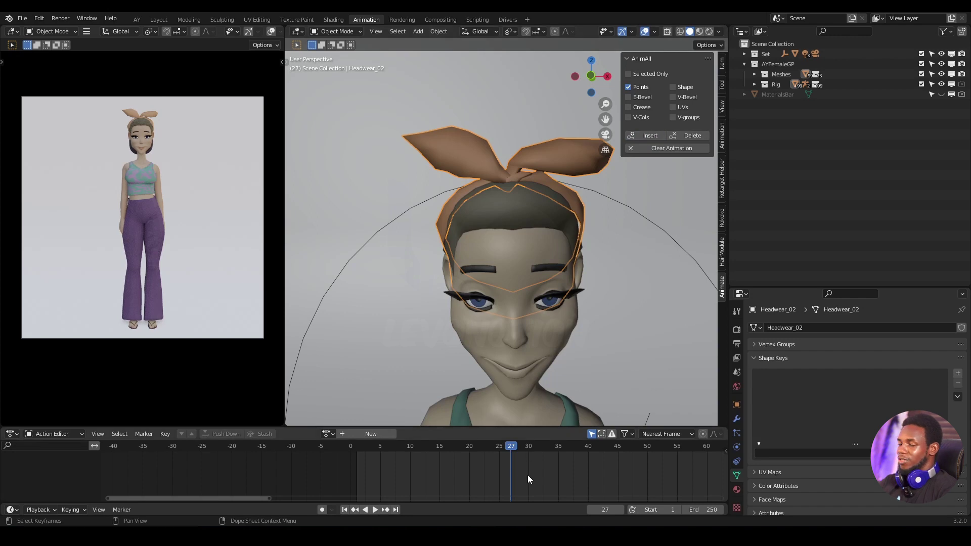
Change the Action Editor to the Dope Sheet and zoom out its frame range.
left_click(57, 434)
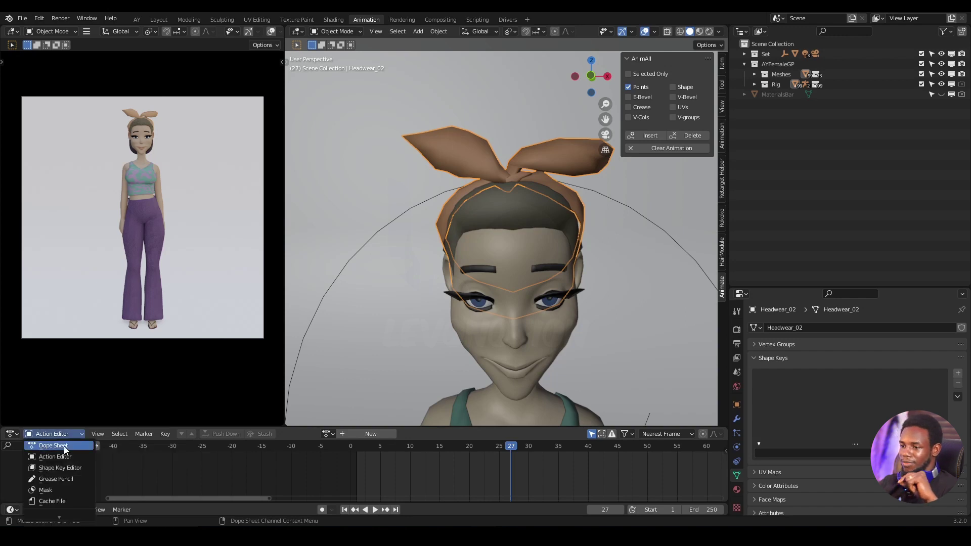
left_click(60, 445)
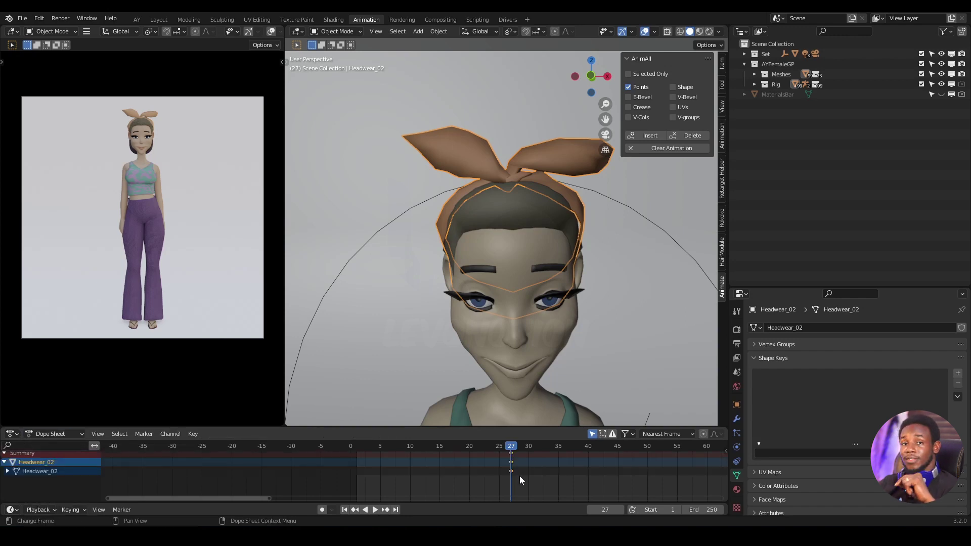
middle_click_drag(521, 475, 480, 479)
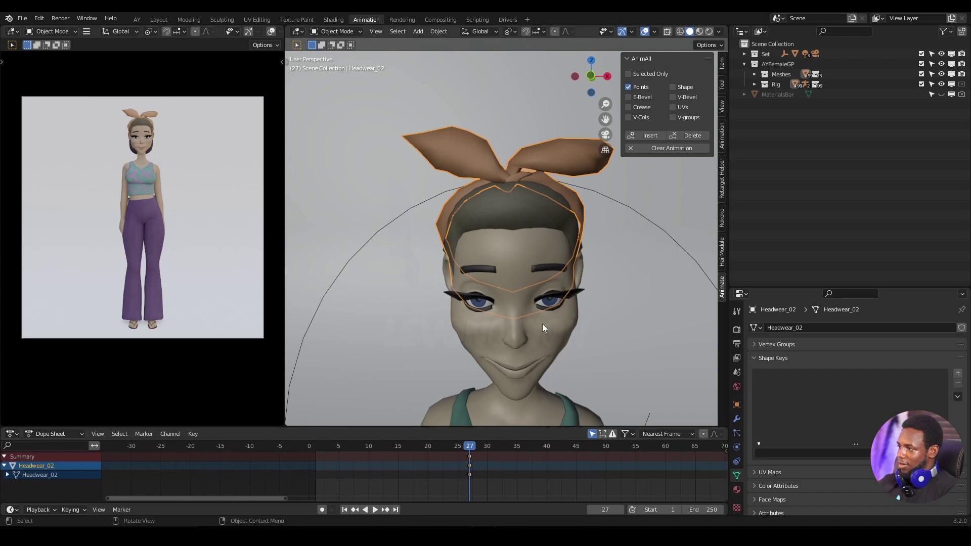
scroll(542, 323, "down", 8)
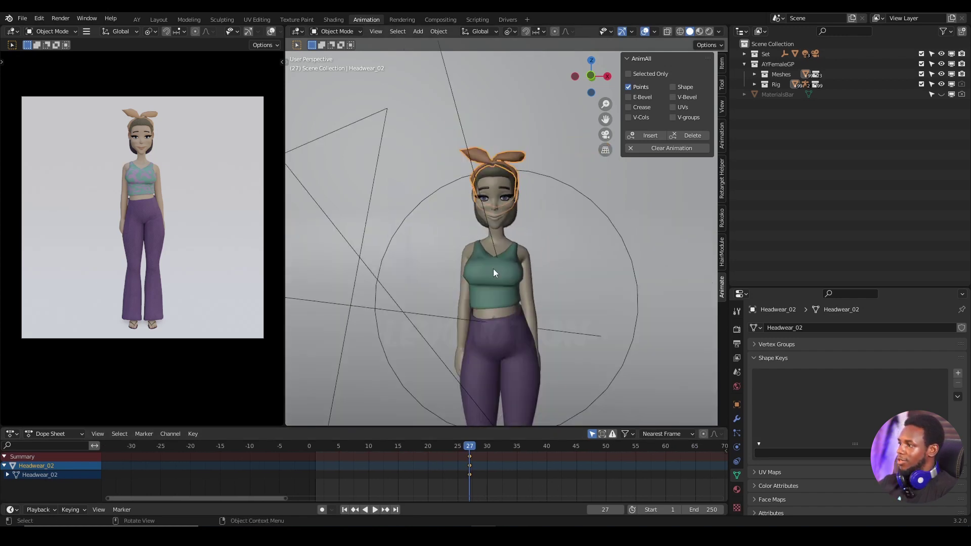
scroll(494, 273, "down", 6)
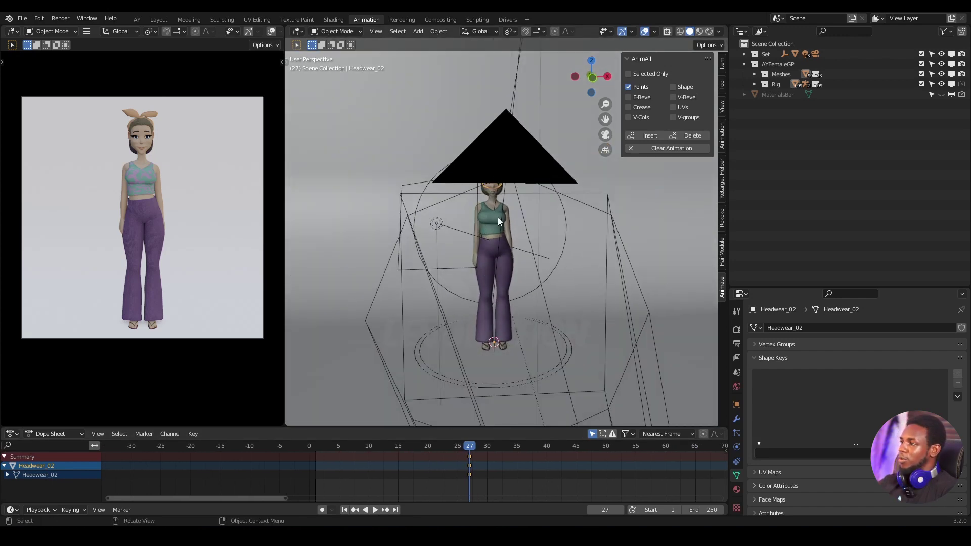
Select the AYFemale character and show its AY Female sidebar settings.
middle_click_drag(498, 221, 510, 273)
left_click(564, 367)
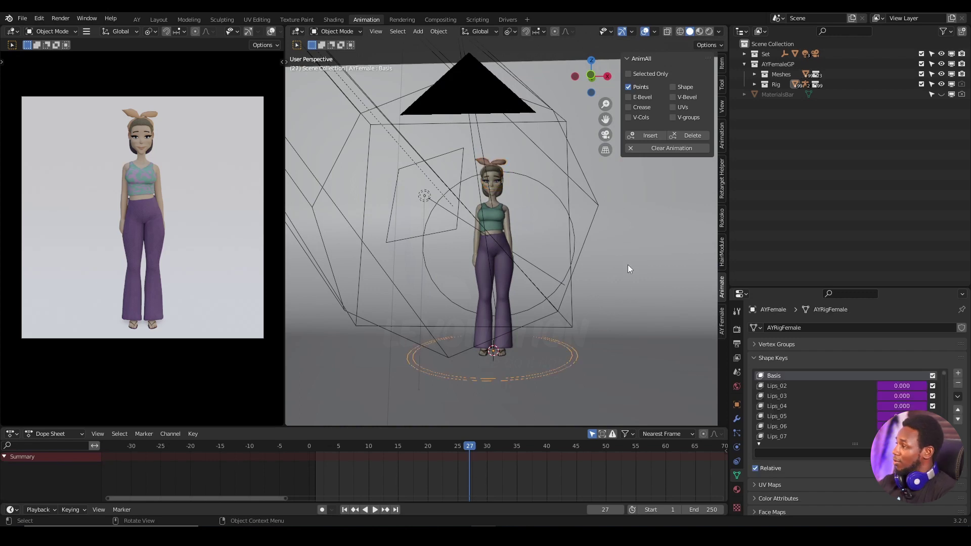
key("n")
key("n")
scroll(678, 249, "up", 3)
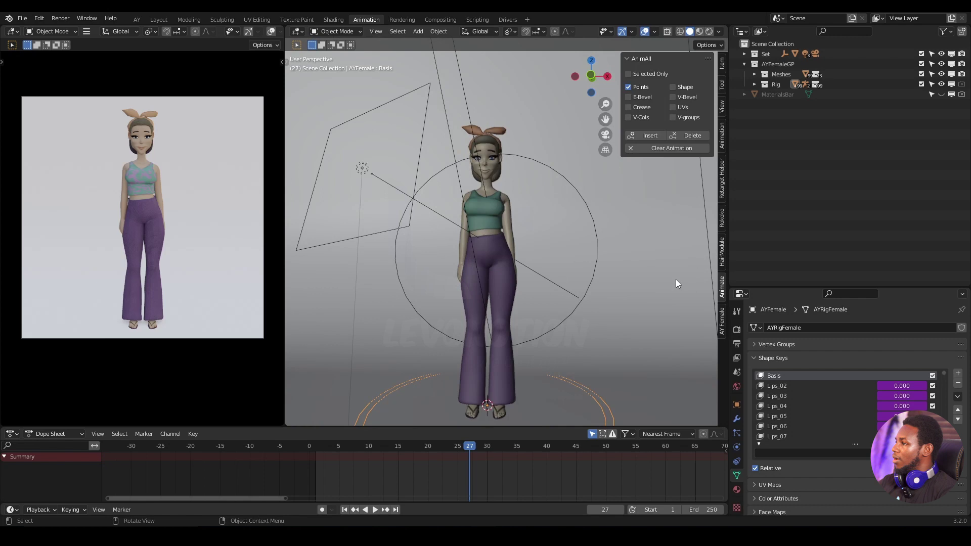
left_click(722, 313)
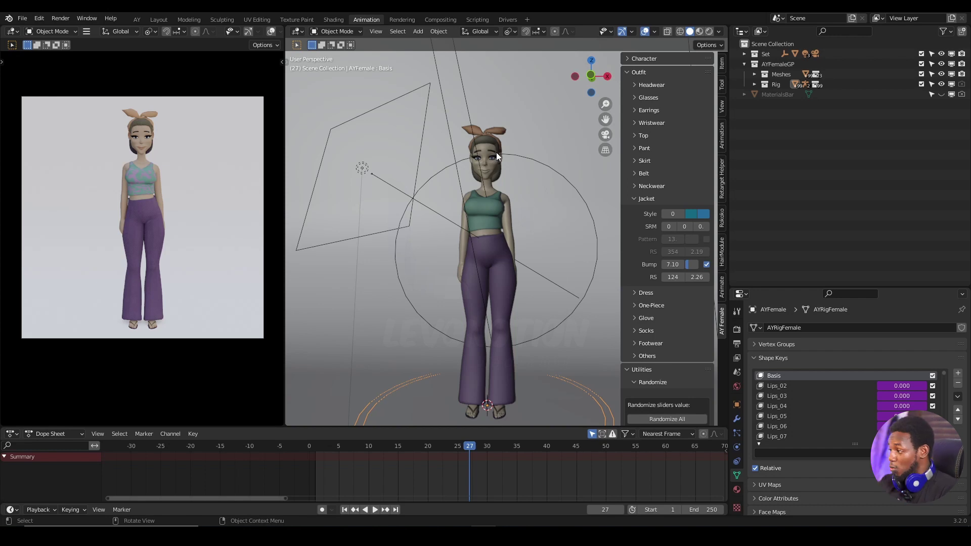
Enable Animation Rig under Utilities > Toggle, then select AYRig and enter Pose Mode.
scroll(666, 369, "down", 10)
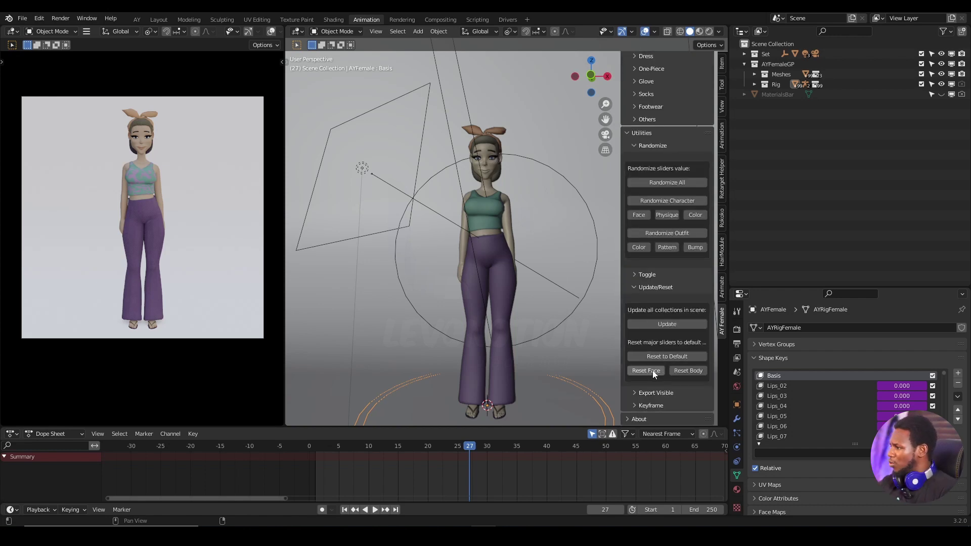
scroll(659, 292, "up", 6)
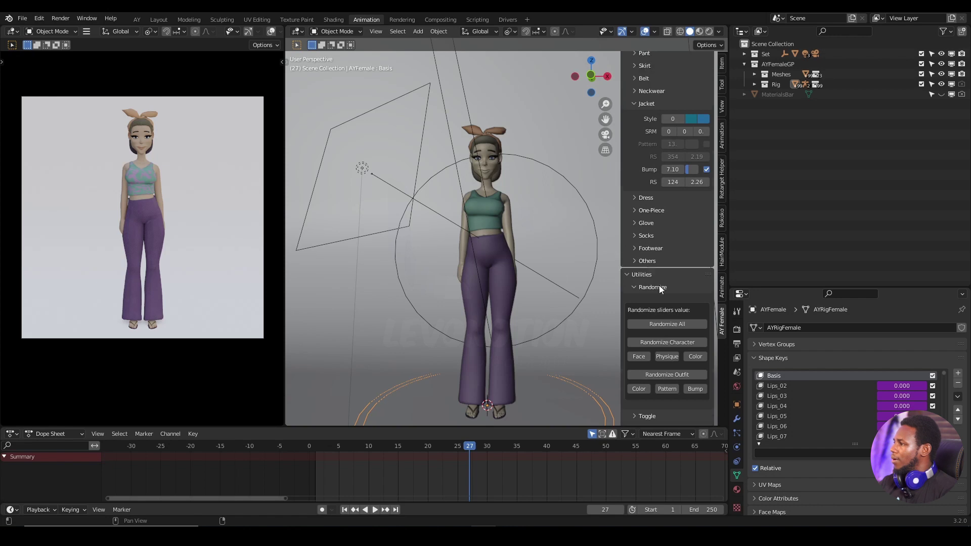
scroll(654, 291, "down", 6)
left_click(649, 289)
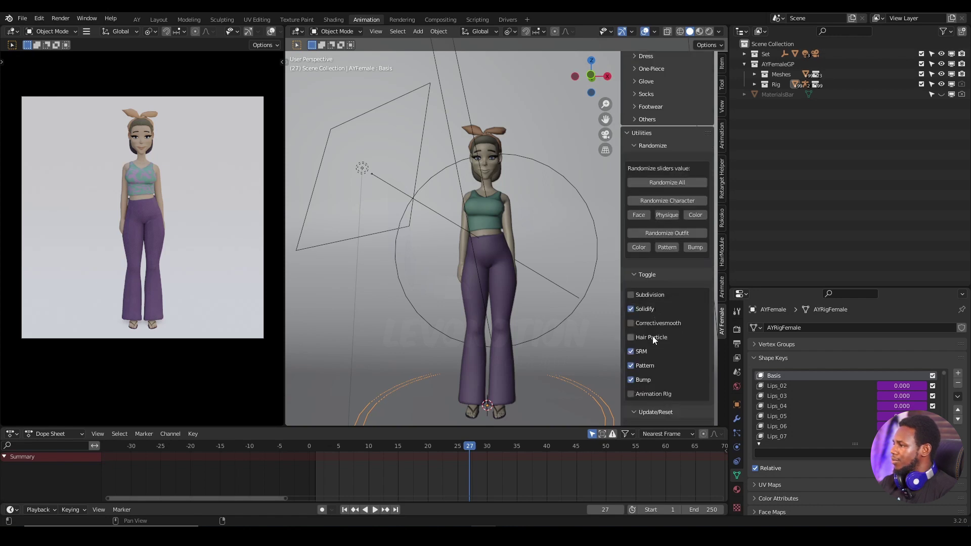
scroll(653, 339, "down", 1)
left_click(631, 374)
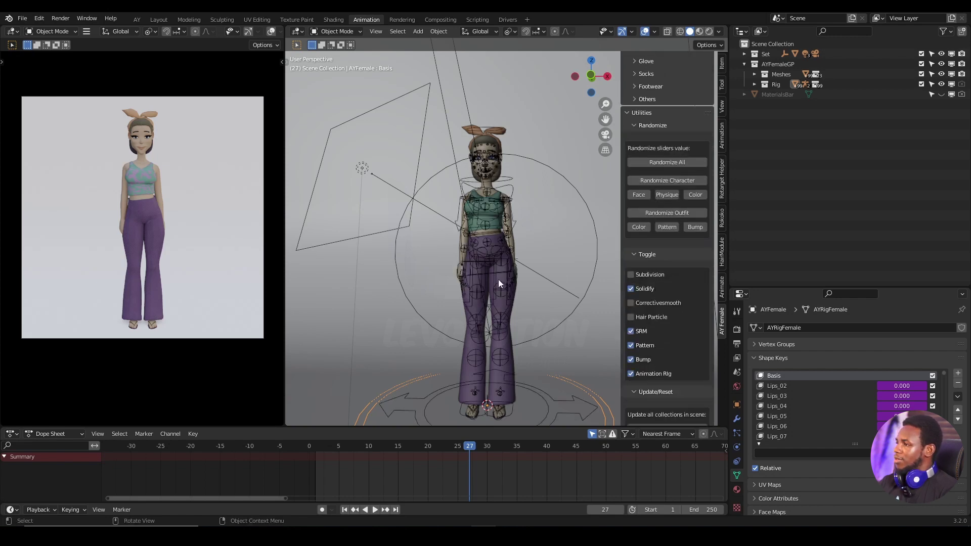
left_click(498, 268)
left_click(352, 33)
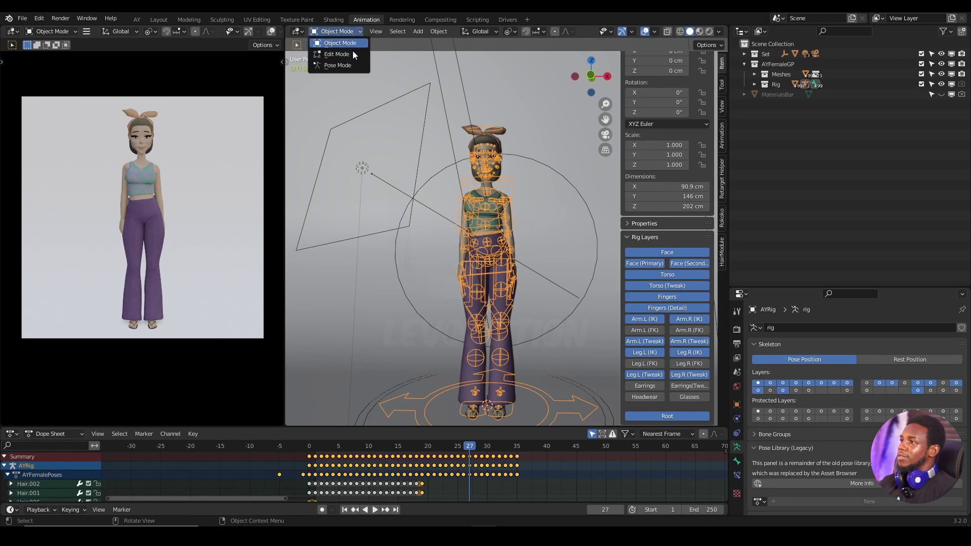
left_click(349, 65)
Select all rig bones and step back through the existing animation frames.
key("a")
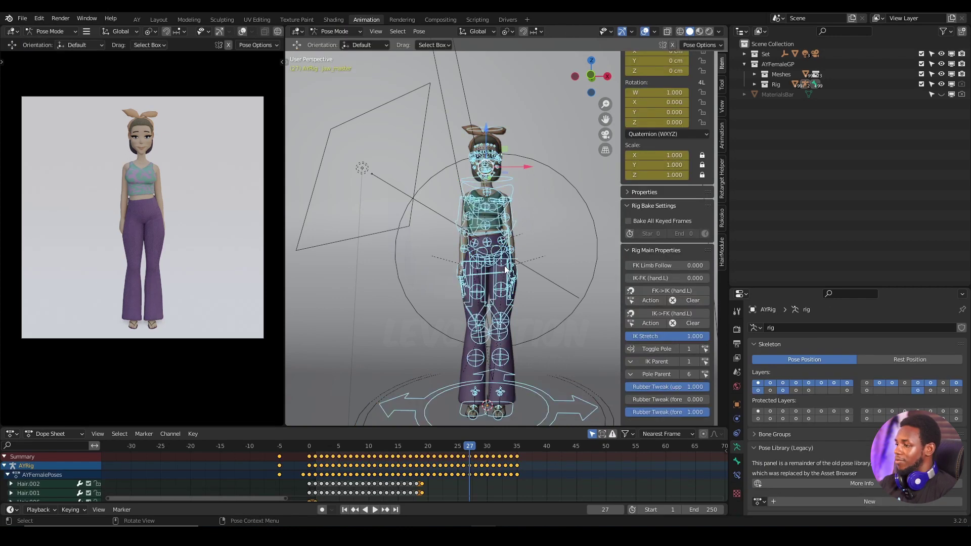
key("Left")
key("Left")
key("Left")
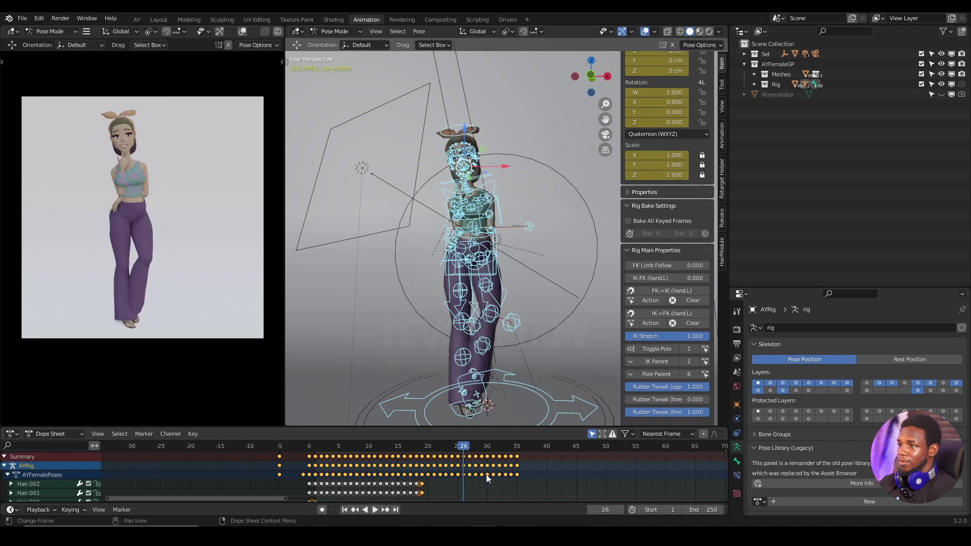
key("Left")
key("Left")
key("Left")
key("Left")
key("Left")
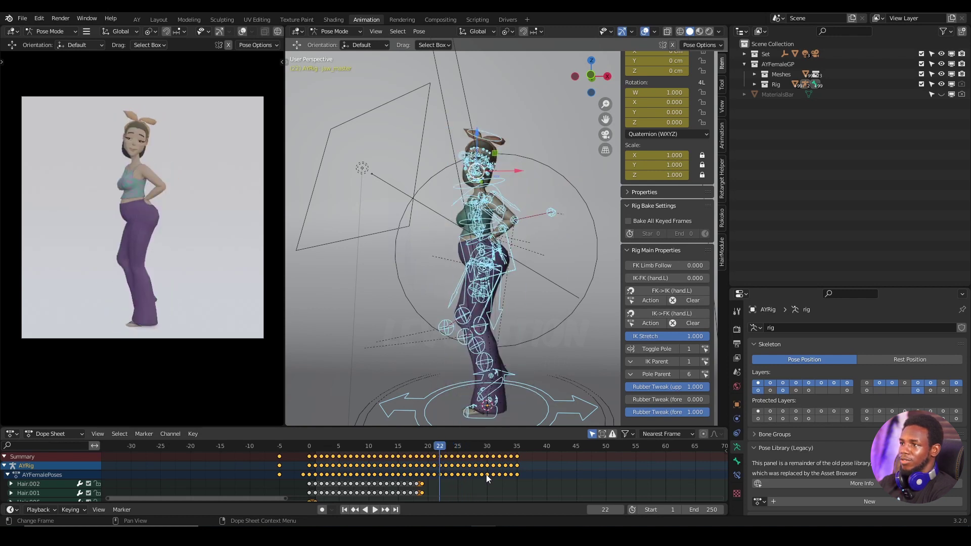
key("Left")
key("Right")
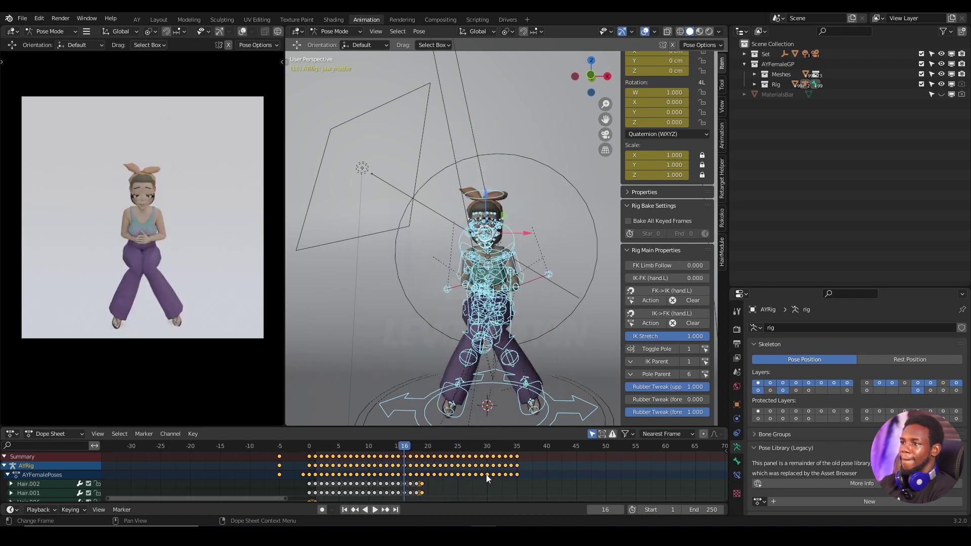
key("Left")
key("Left")
key("Left")
key("Left")
key("Left")
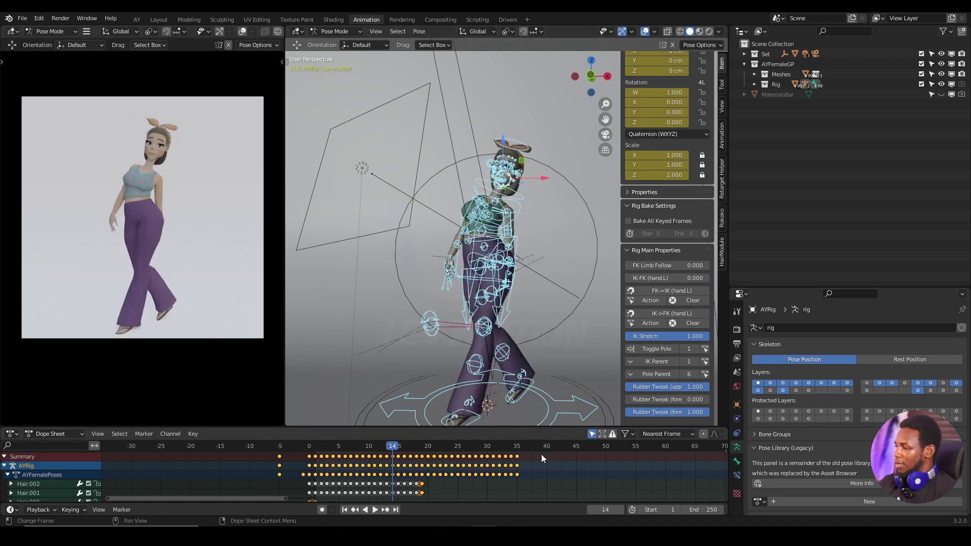
Box-select and delete the rig keyframes on both sides of frame 14 until only Summary remains.
left_click_drag(539, 489, 395, 456)
key("Delete")
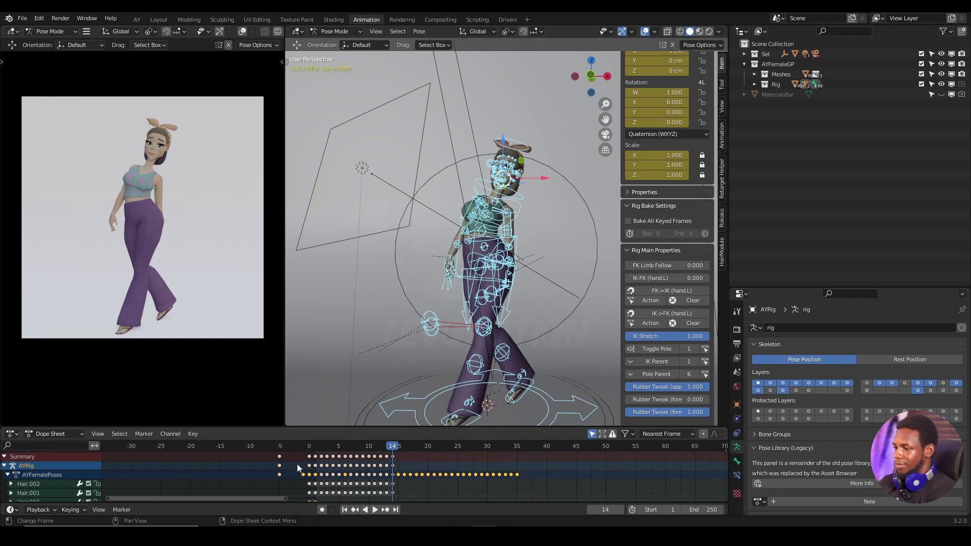
left_click_drag(262, 453, 390, 484)
key("Delete")
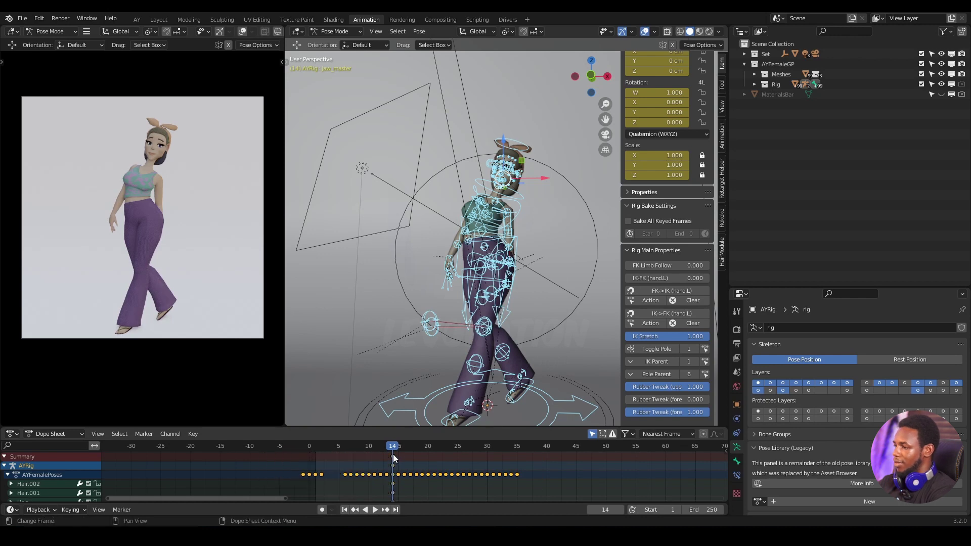
key("Delete")
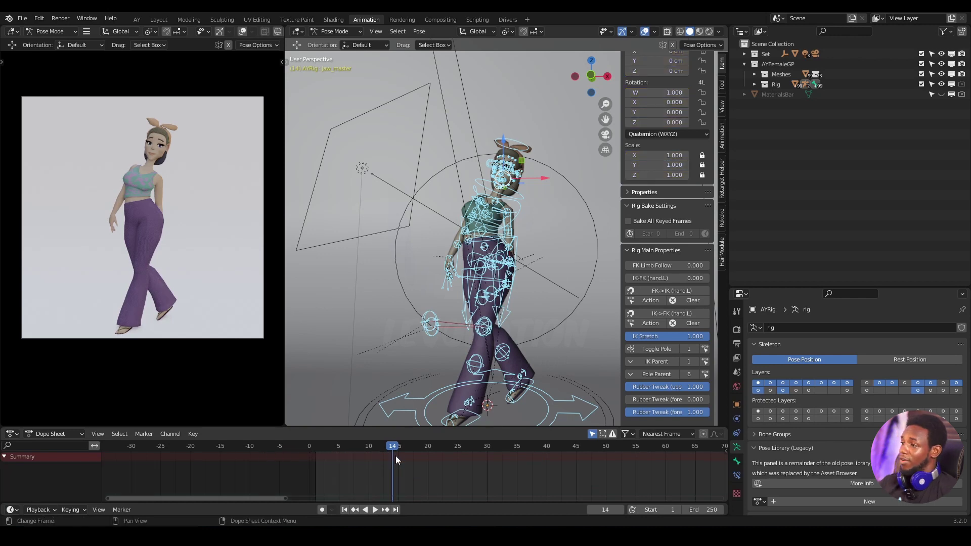
Return the rig to Object Mode and select the AYFemale character object.
scroll(549, 208, "down", 3)
scroll(544, 217, "up", 5)
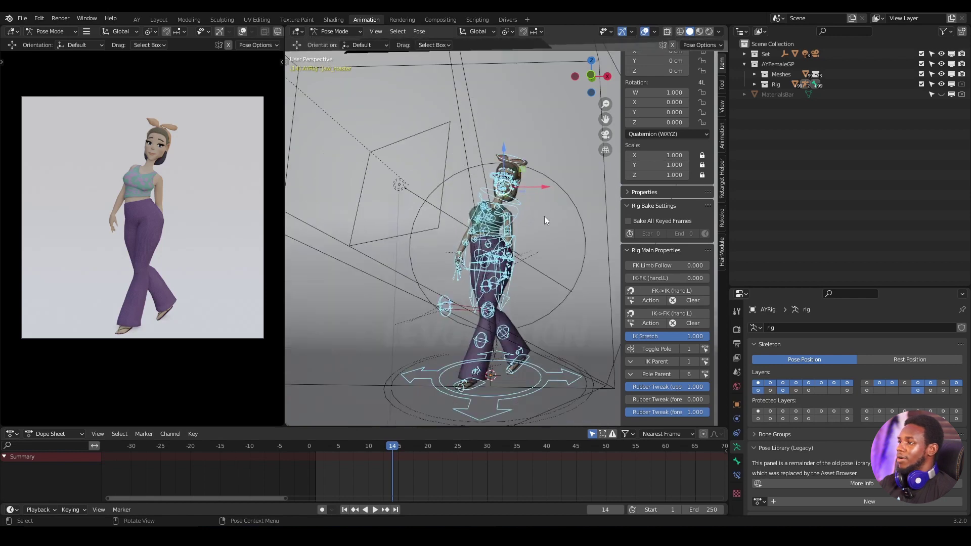
left_click(336, 32)
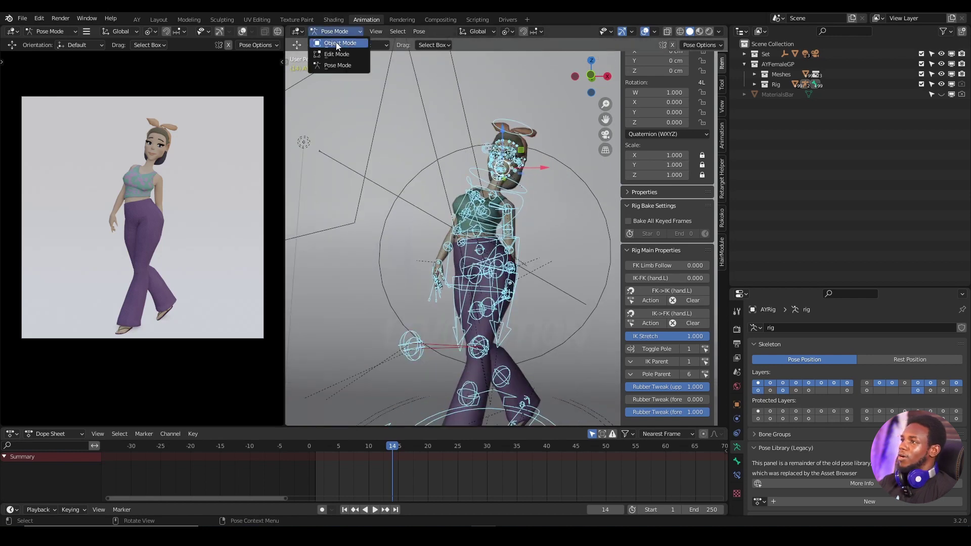
left_click(336, 42)
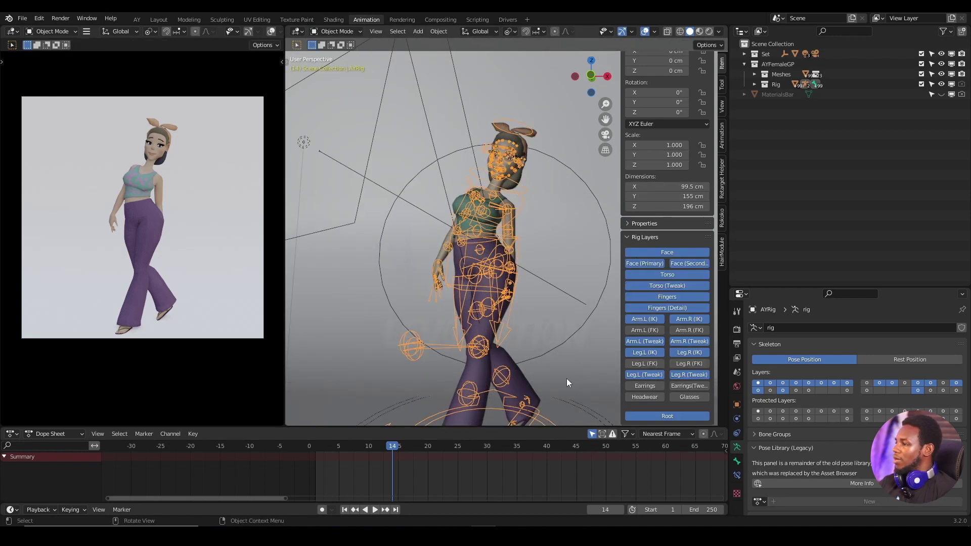
scroll(567, 378, "down", 3)
left_click(576, 352)
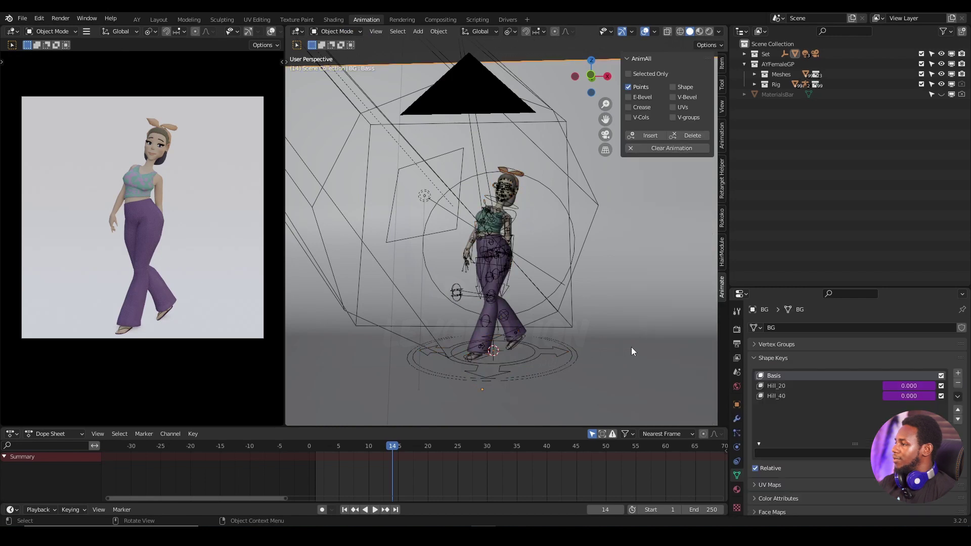
left_click(573, 360)
Uncheck Animation Rig in the AY Female panel and select the Headwear_02 bow.
scroll(636, 376, "down", 3)
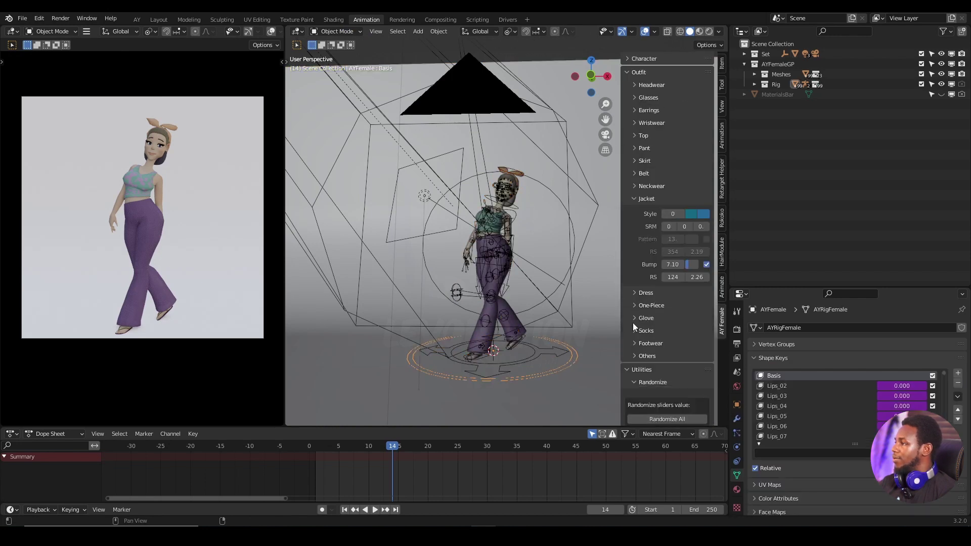
scroll(633, 311, "down", 9)
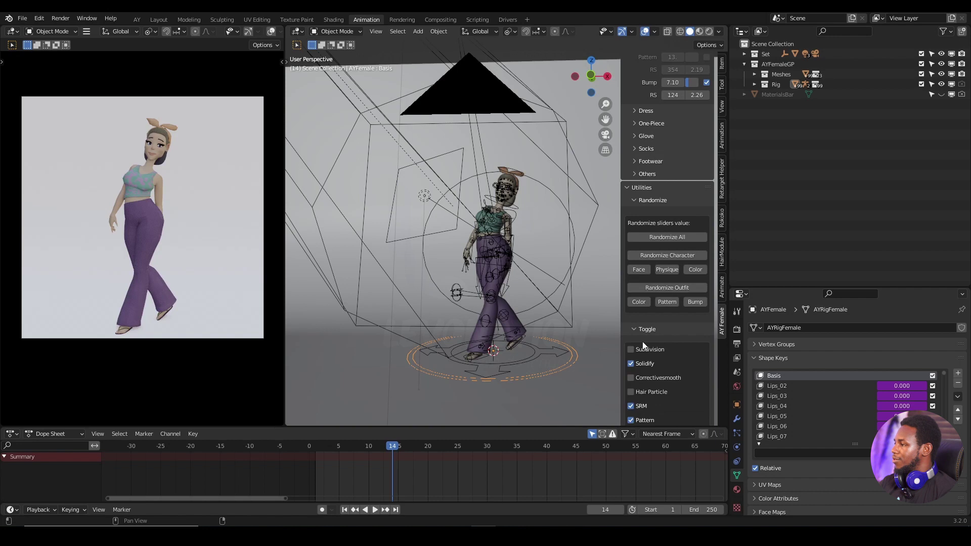
scroll(644, 345, "down", 3)
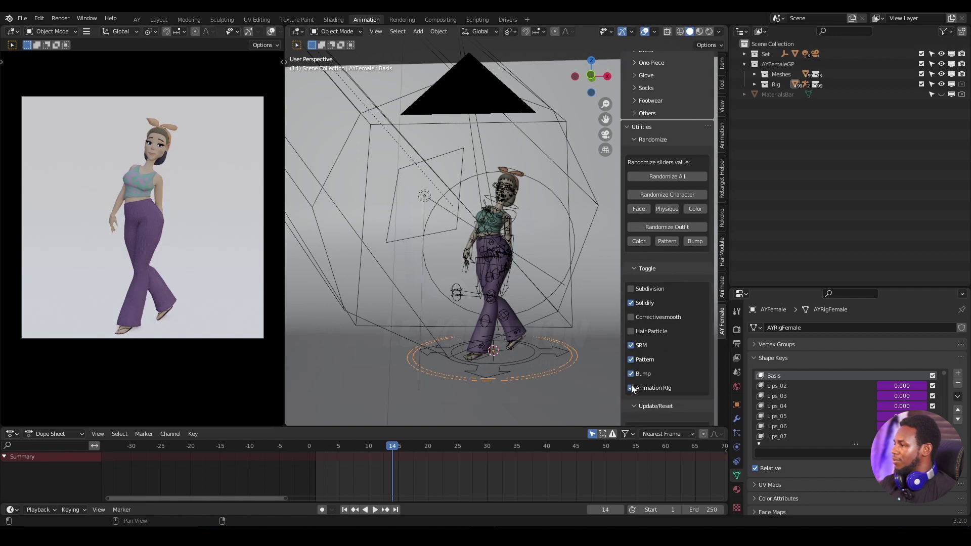
left_click(630, 388)
scroll(513, 250, "up", 6)
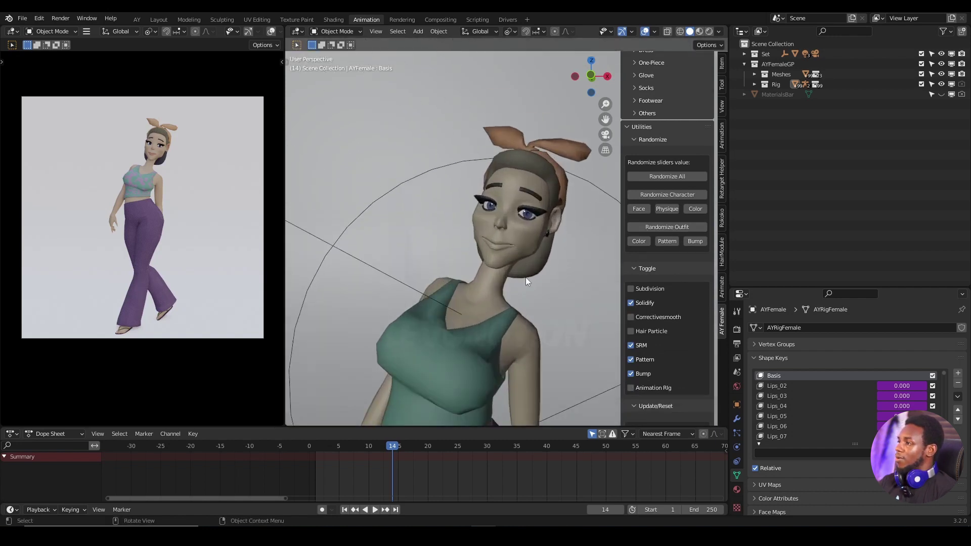
left_click(504, 140)
Move the Headwear_02 keyframes back to frame 1 and jump to the first frame.
middle_click_drag(505, 125, 472, 210)
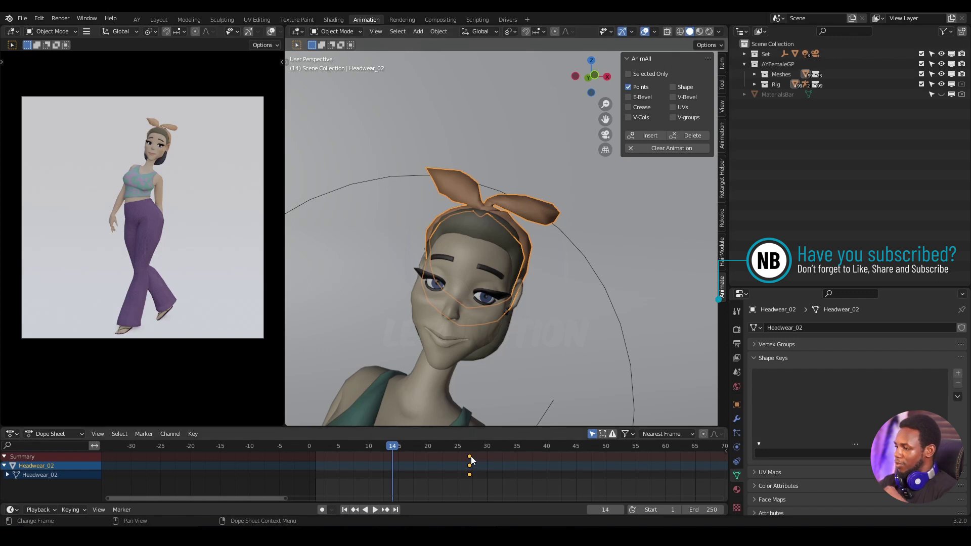
left_click_drag(471, 456, 303, 464)
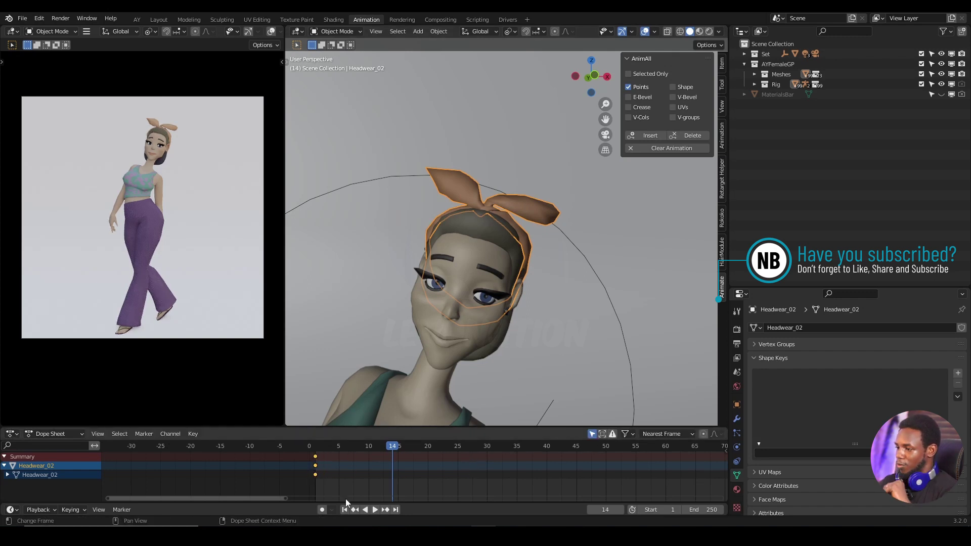
left_click(345, 510)
left_click(332, 463)
Set the current frame to 10 with the bow framed in view.
scroll(329, 455, "up", 3)
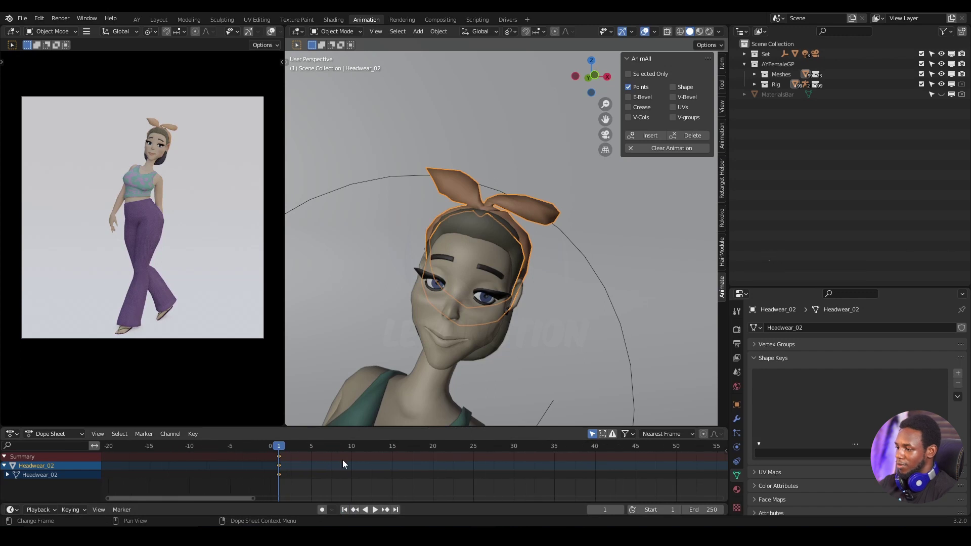
left_click_drag(244, 447, 335, 450)
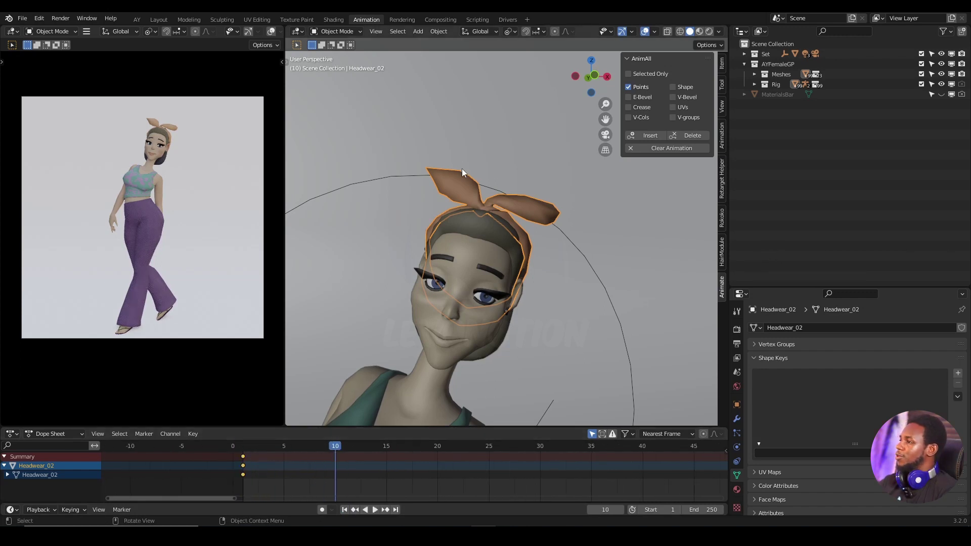
middle_click_drag(466, 193, 489, 199)
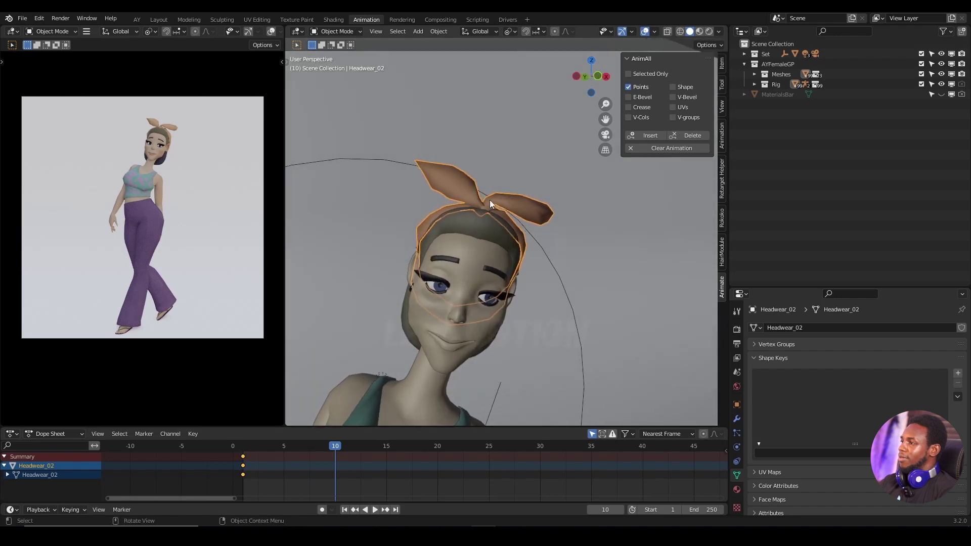
scroll(486, 213, "up", 3)
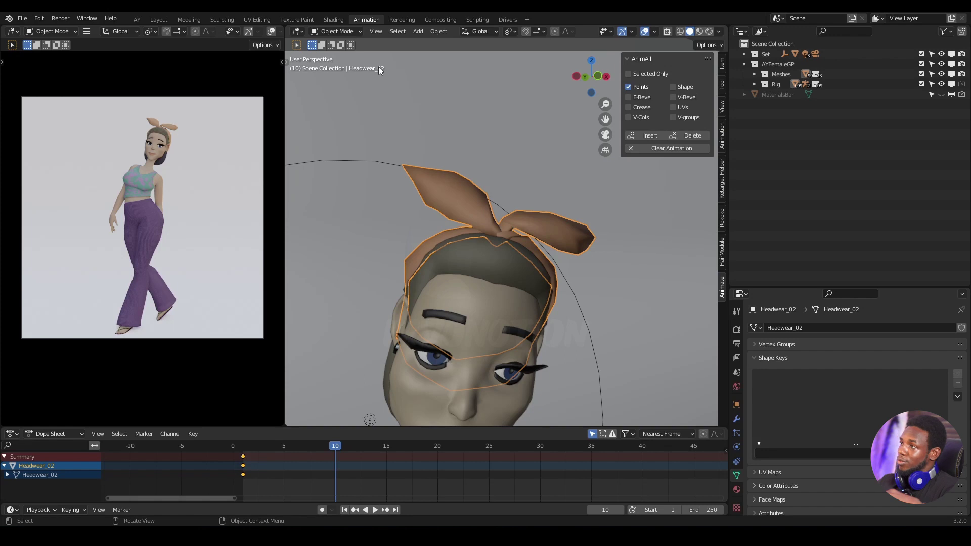
Switch to Edit Mode and clear the bow's vertex selection.
left_click(357, 31)
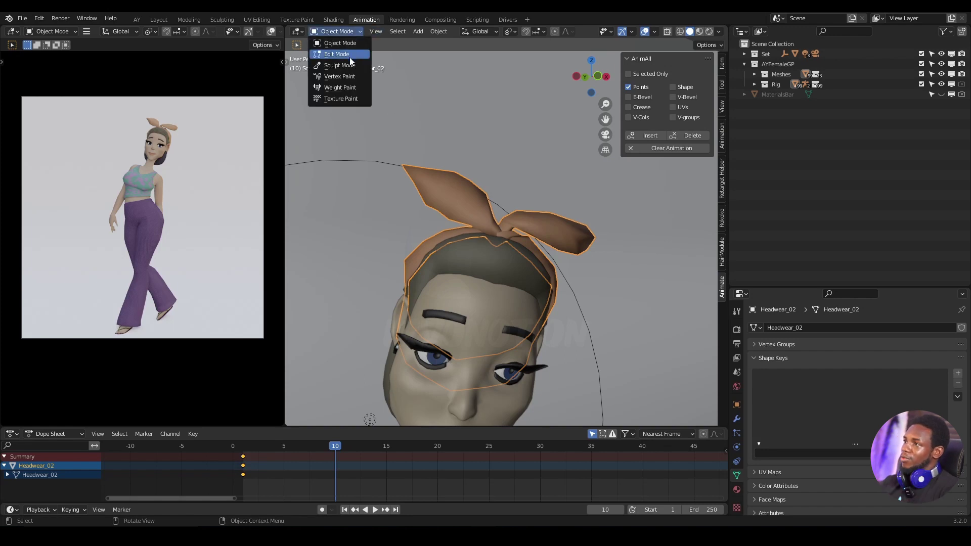
left_click(350, 55)
scroll(472, 157, "up", 2)
left_click(473, 160)
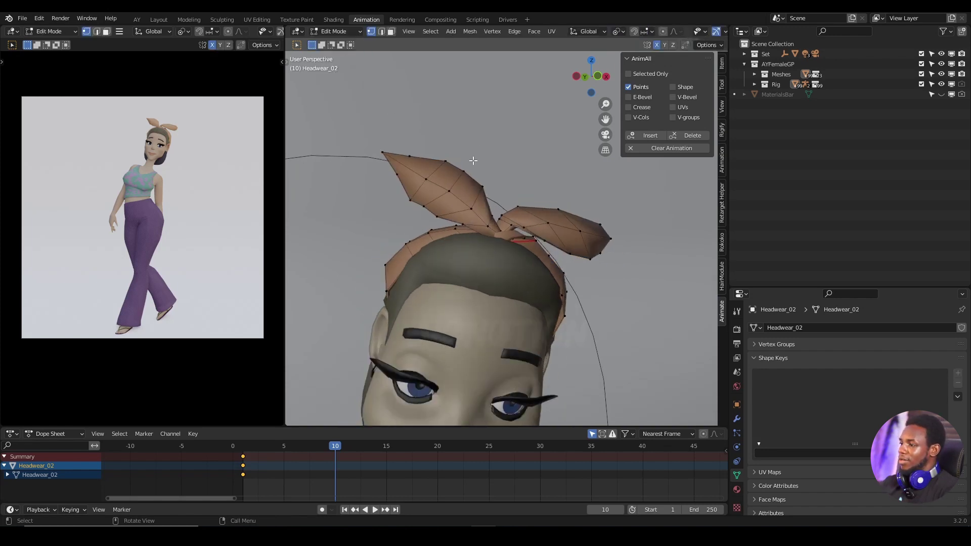
middle_click_drag(392, 153, 455, 169, "shift")
Pull the left loop's tip vertex up-left and spread its corner vertices outward and down.
left_click(454, 168)
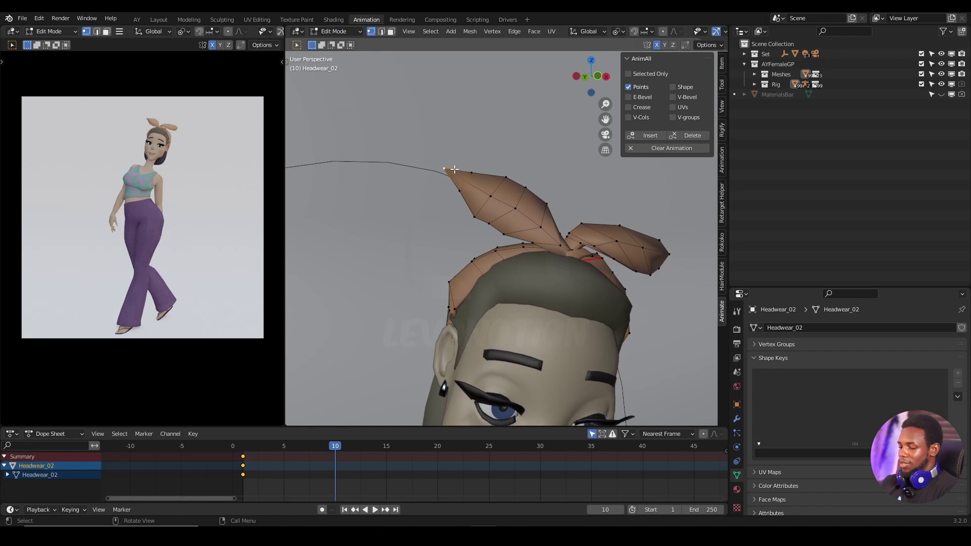
key("g")
left_click(370, 127)
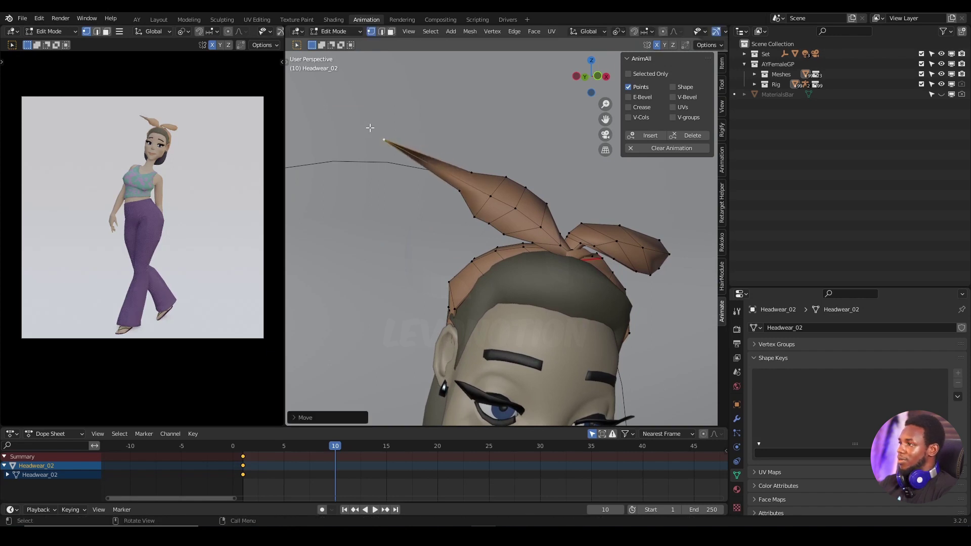
left_click(465, 169)
key("g")
left_click(476, 112)
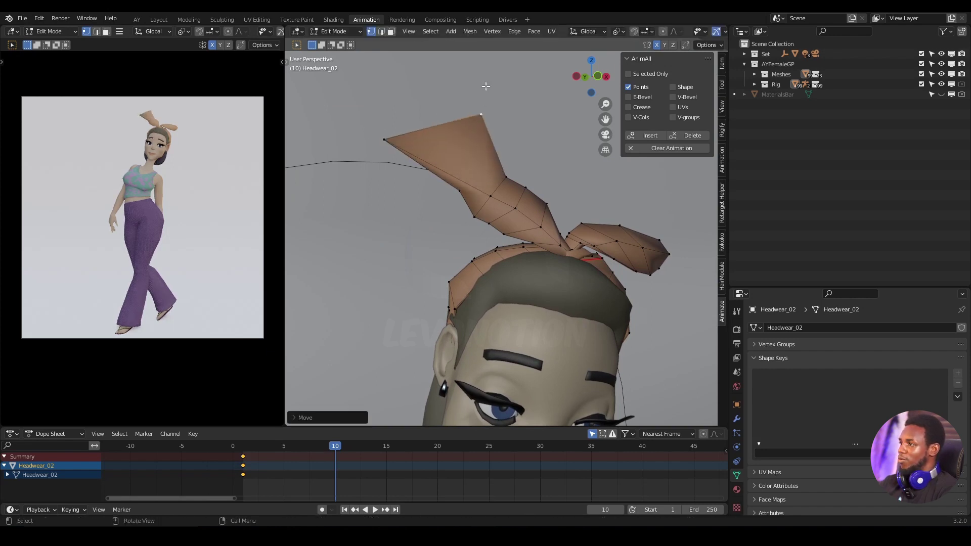
left_click(462, 192)
key("g")
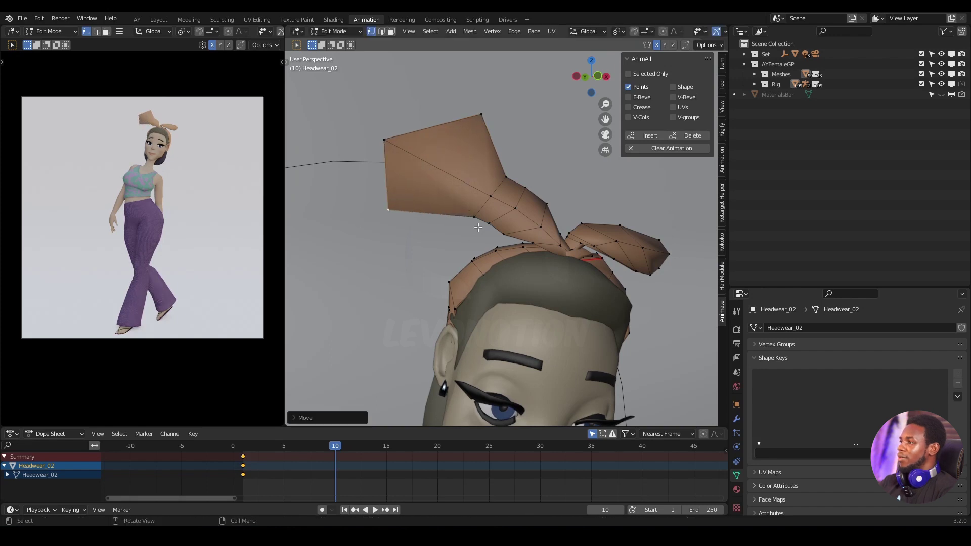
left_click(412, 241)
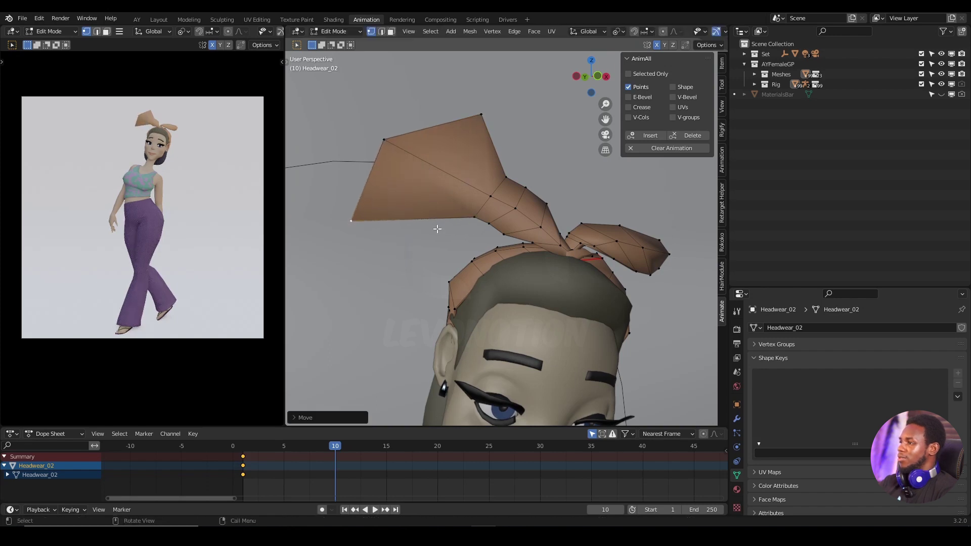
left_click(475, 218)
key("g")
left_click(400, 275)
Reposition loop vertices near the knot and along the flap's right edge.
left_click(505, 176)
key("g")
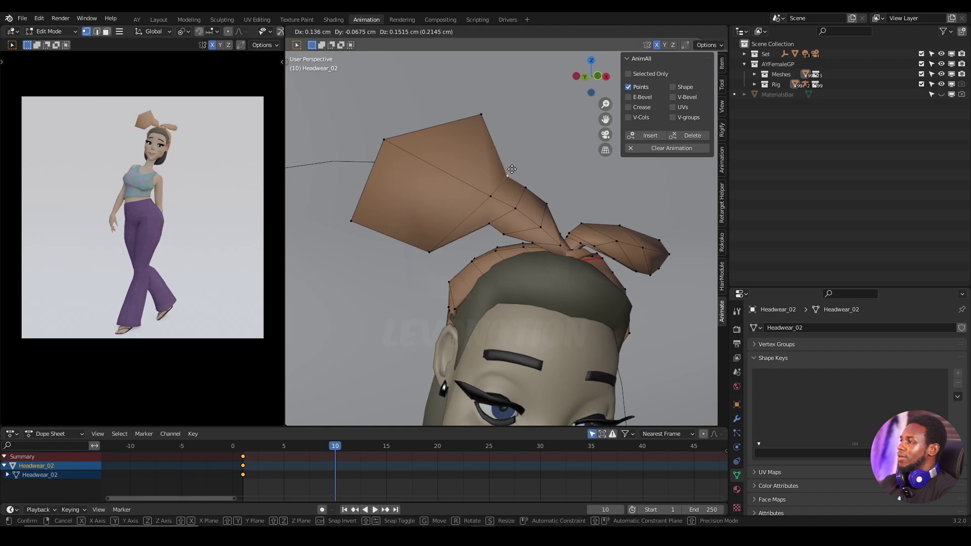
left_click(559, 115)
left_click(488, 224)
key("g")
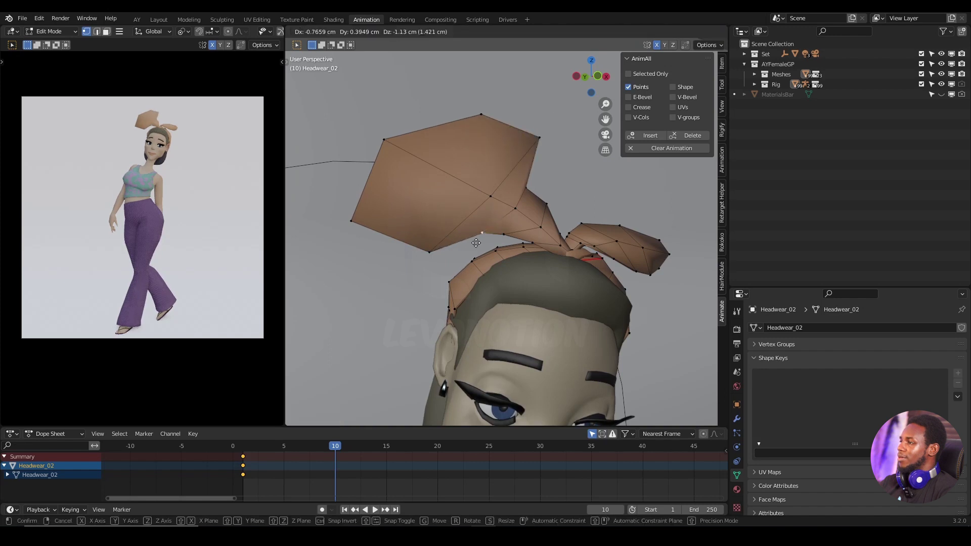
left_click(467, 260)
left_click(505, 234)
key("g")
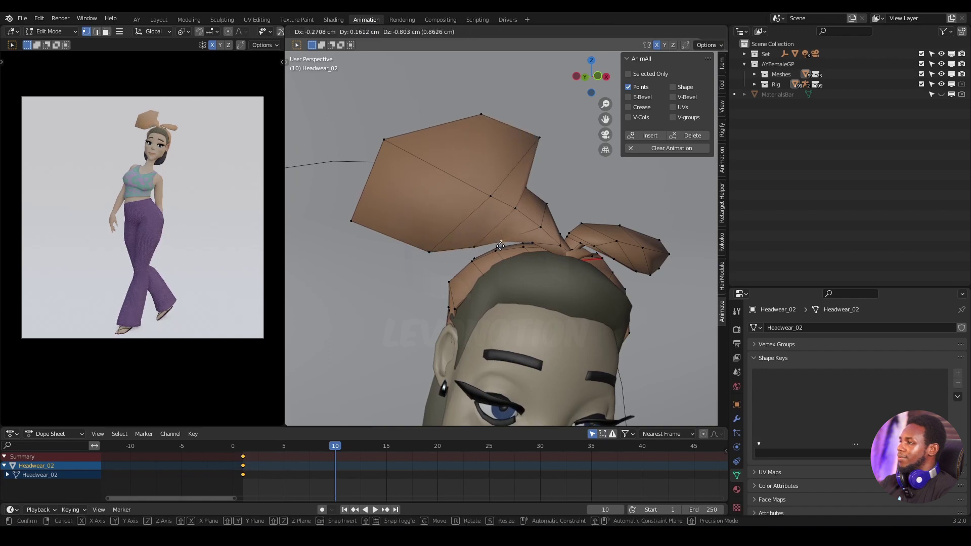
left_click(506, 241)
left_click(528, 190)
key("g")
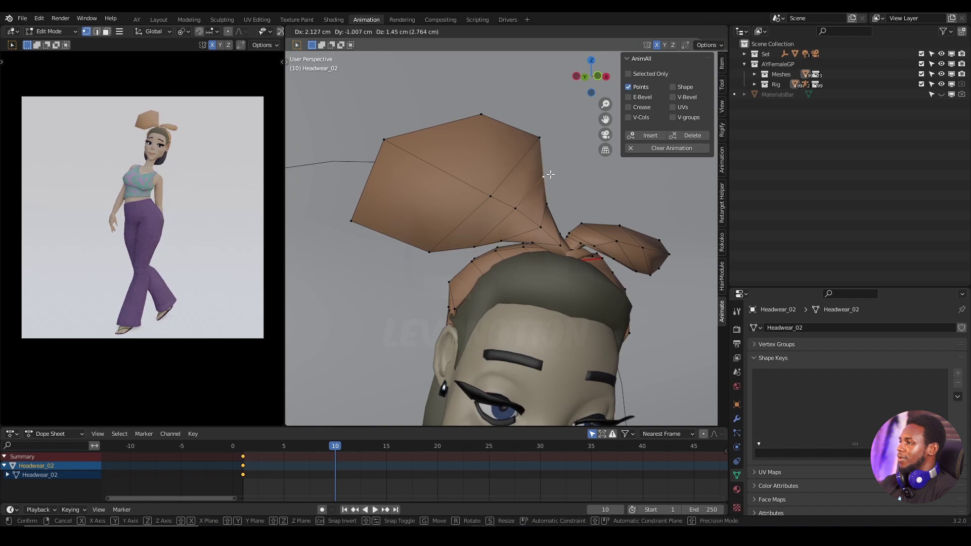
left_click(546, 180)
Fine-tune the last flap vertices and view the whole reshaped bow.
left_click(548, 205)
key("g")
left_click(556, 203)
left_click(490, 196)
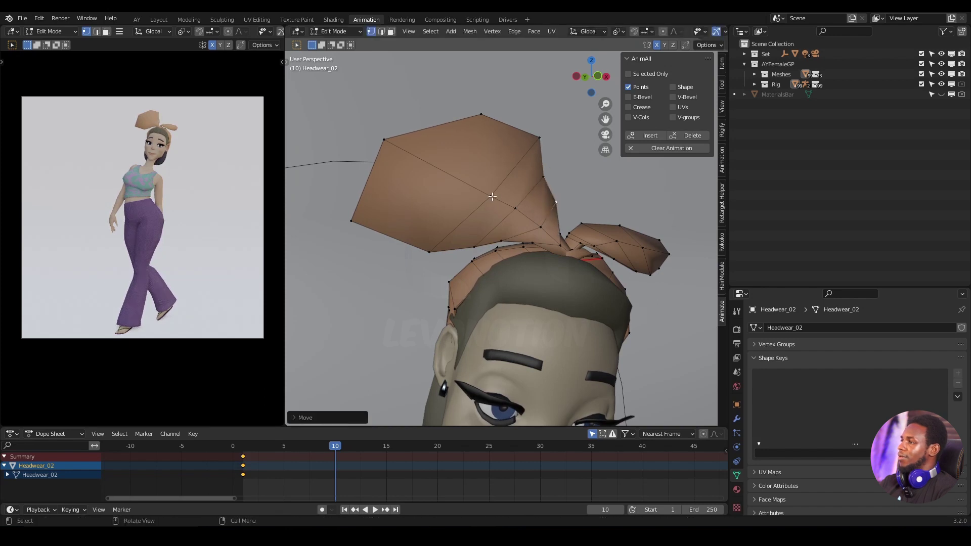
key("g")
left_click(466, 189)
middle_click_drag(466, 190, 511, 187)
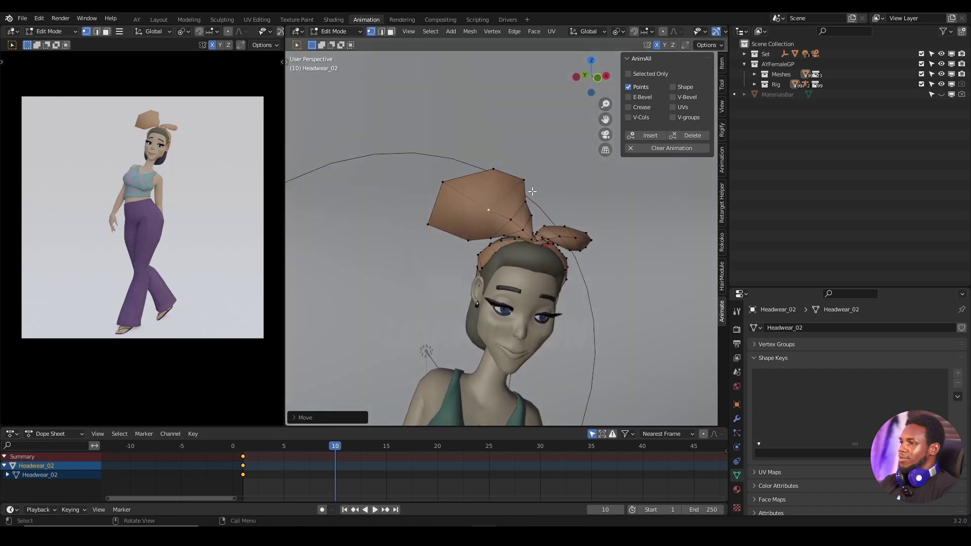
Return to Object Mode and play back the bow morphing from frame 1 to frame 10.
left_click(337, 31)
left_click(344, 43)
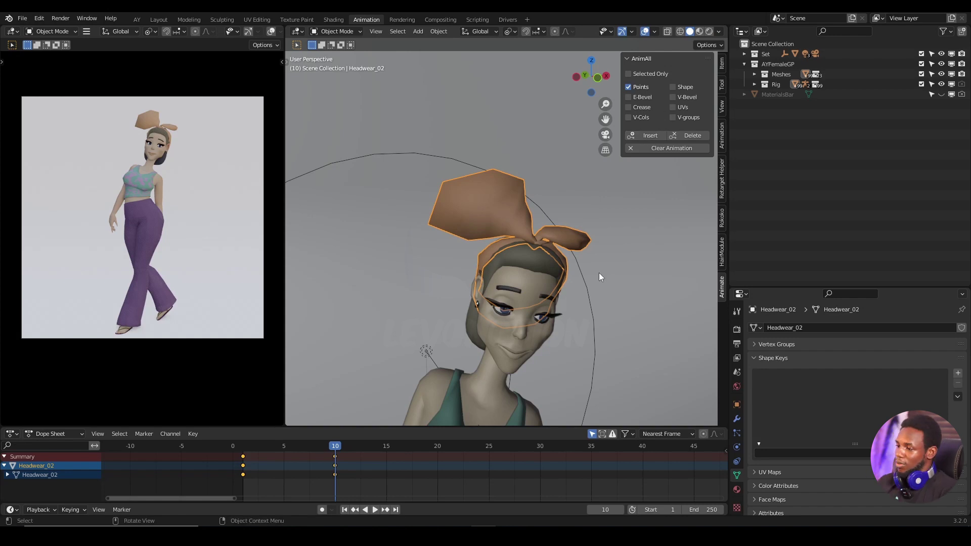
left_click(243, 447)
key("space")
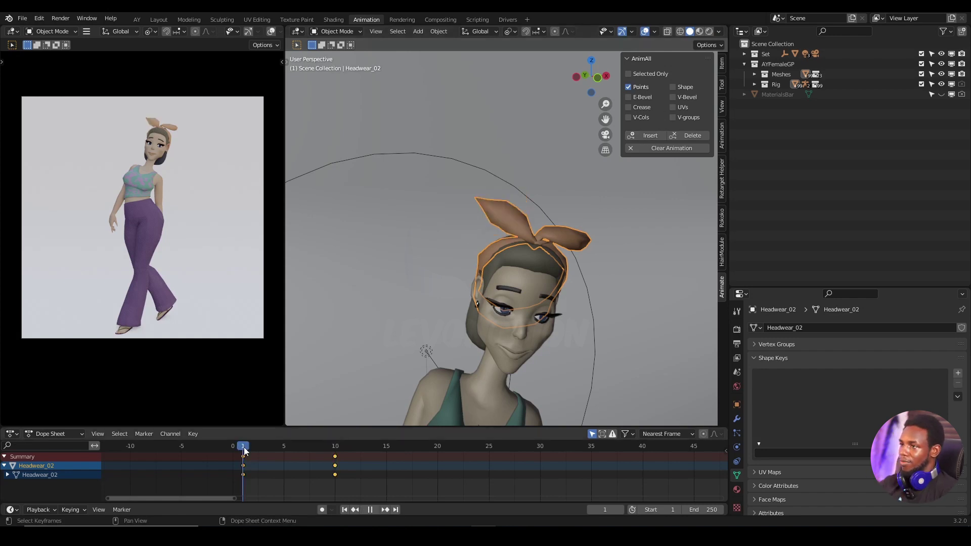
left_click_drag(245, 450, 266, 452)
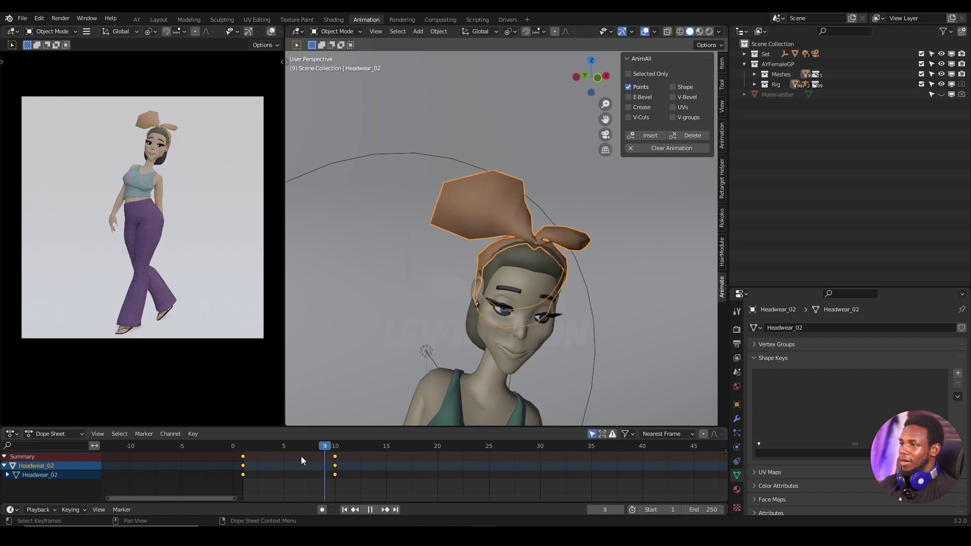
left_click(245, 459)
left_click_drag(269, 459, 333, 457)
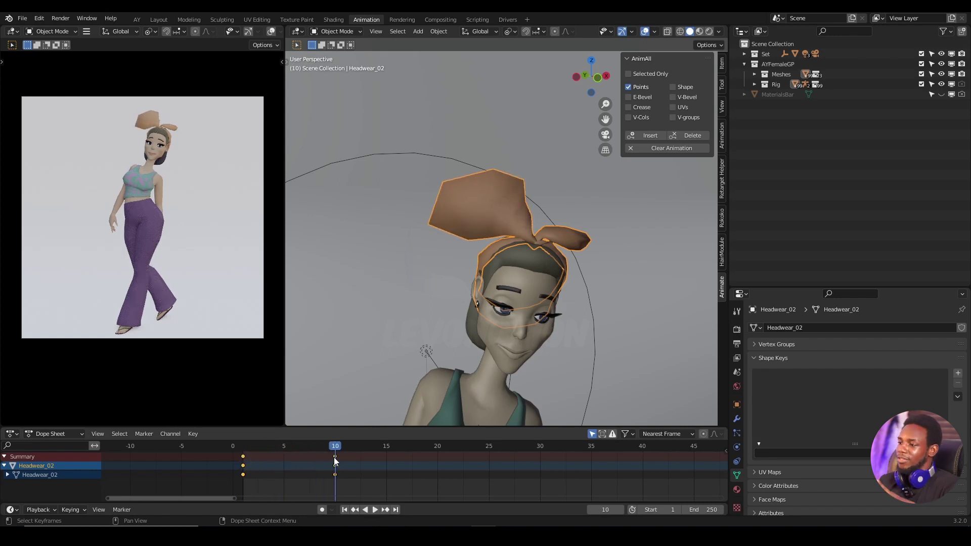